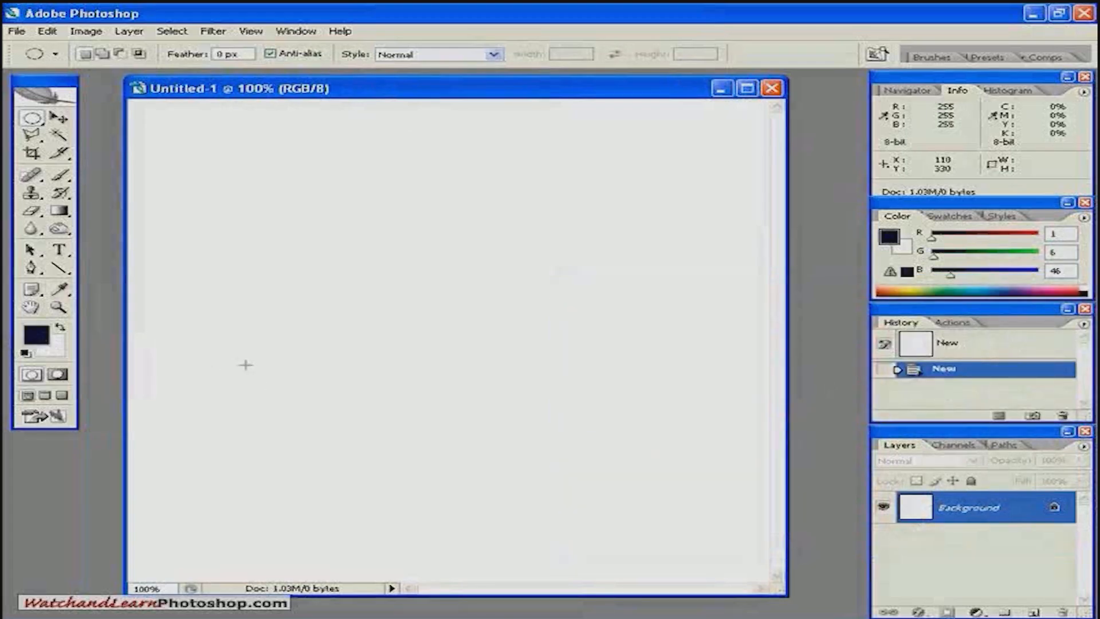
Fill the Background layer with the dark blue foreground color and add 18.44% monochromatic Gaussian noise
key("alt+BackSpace")
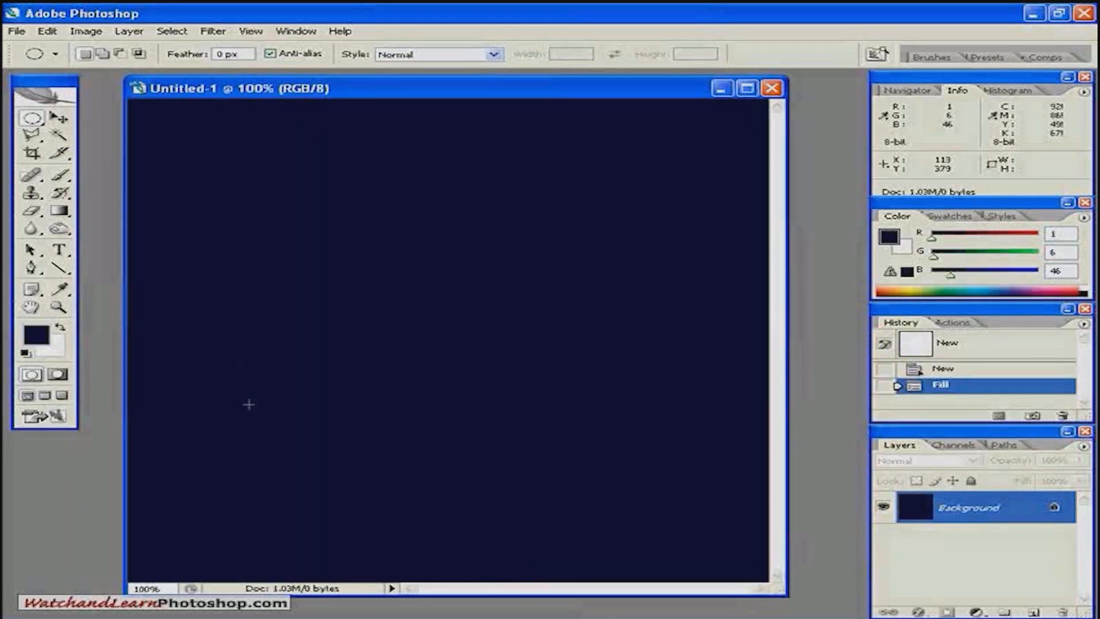
left_click(210, 35)
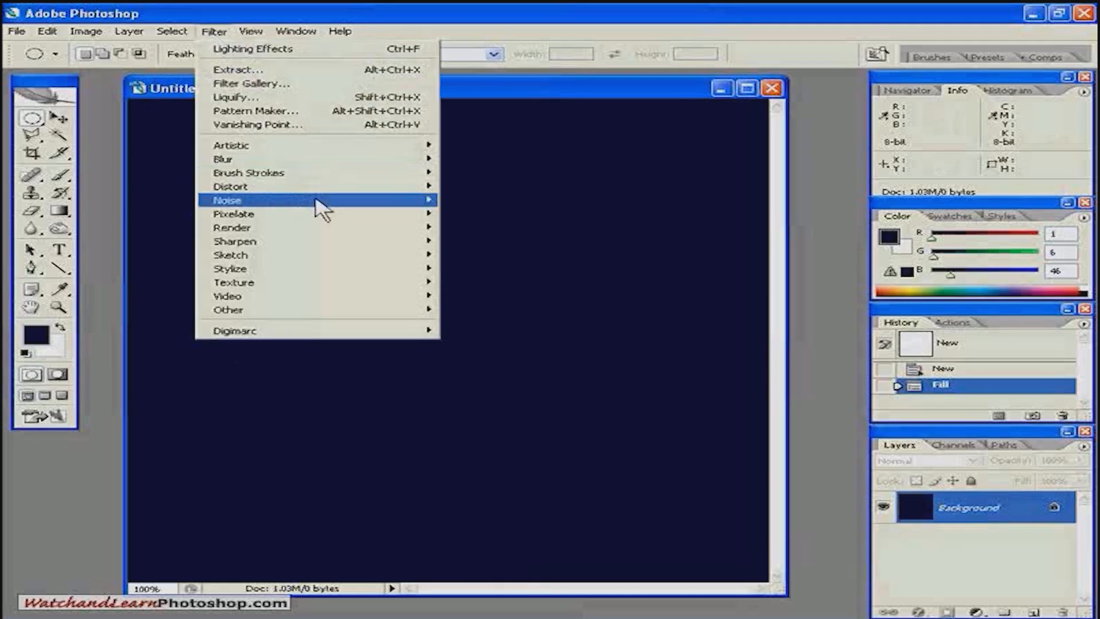
left_click(452, 201)
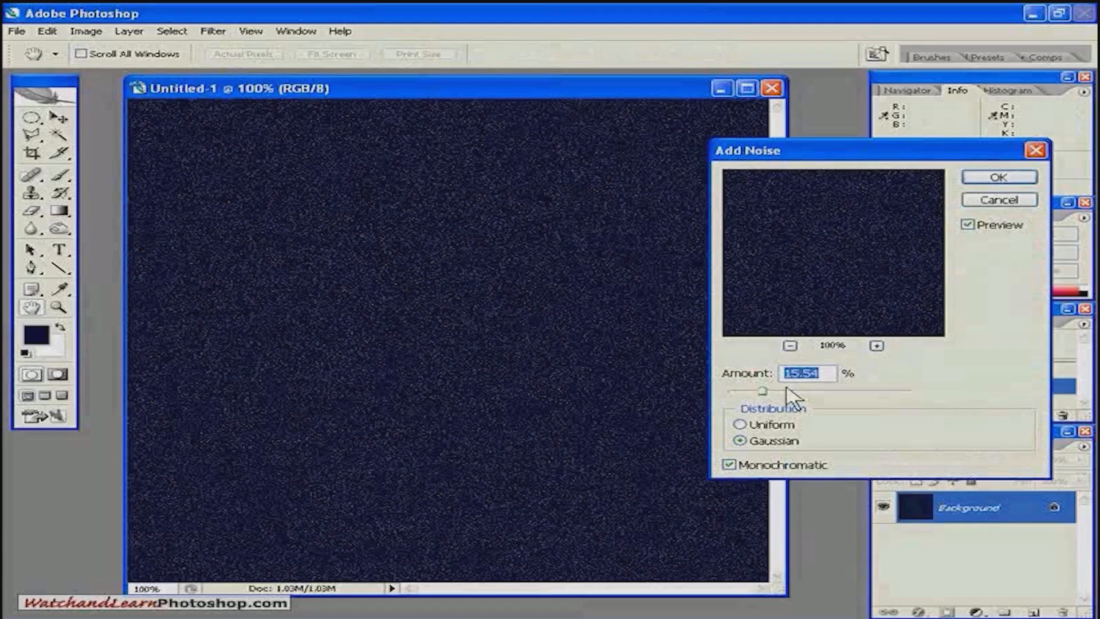
left_click_drag(762, 392, 768, 392)
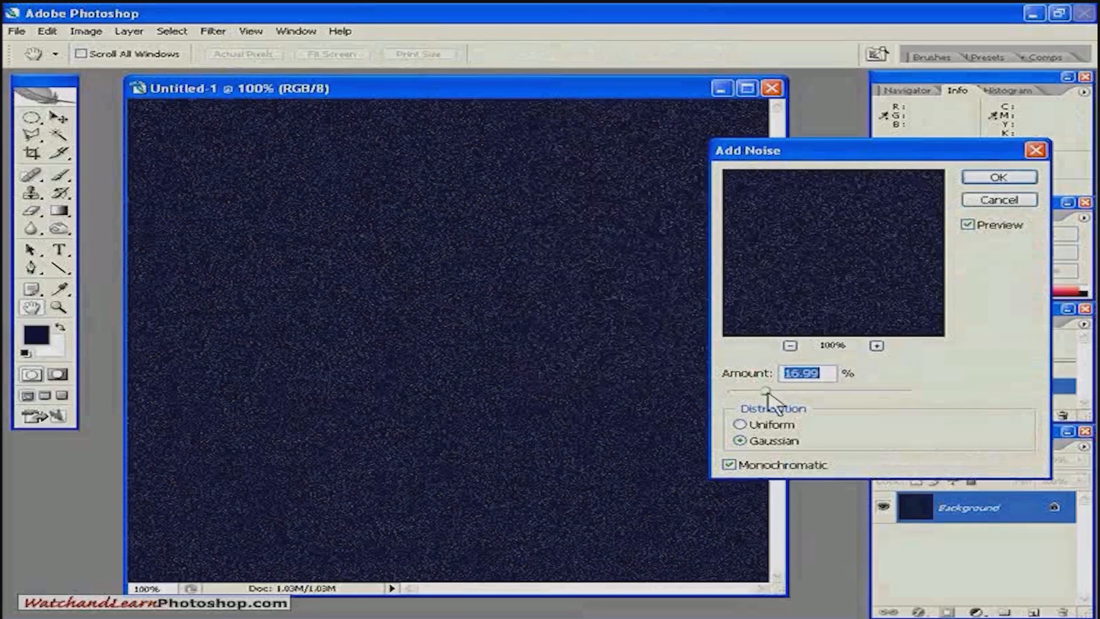
left_click(739, 424)
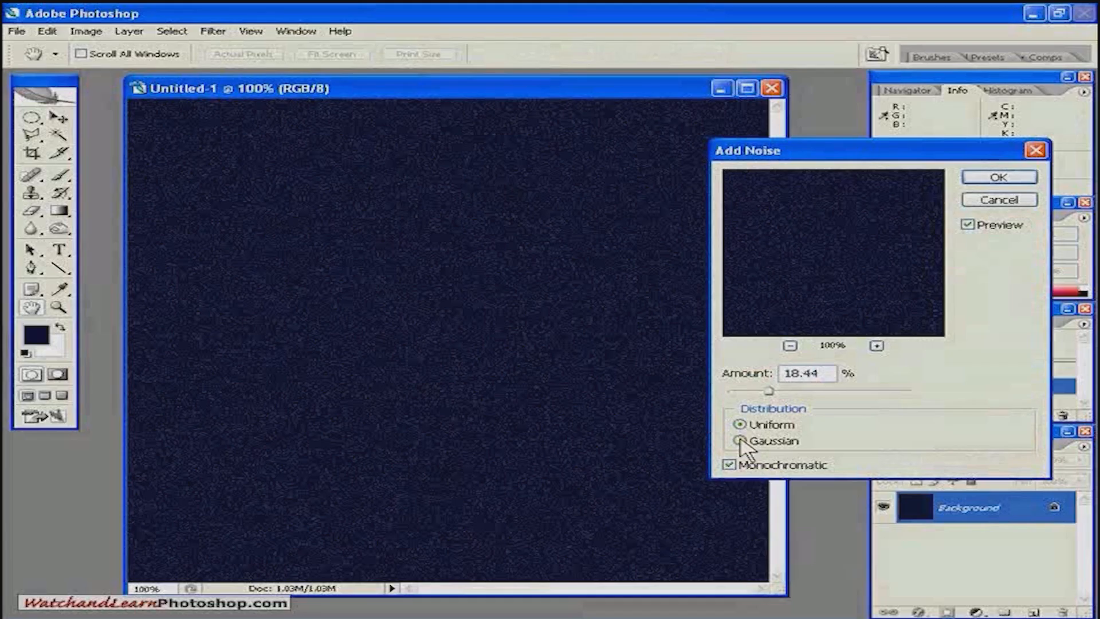
left_click(739, 441)
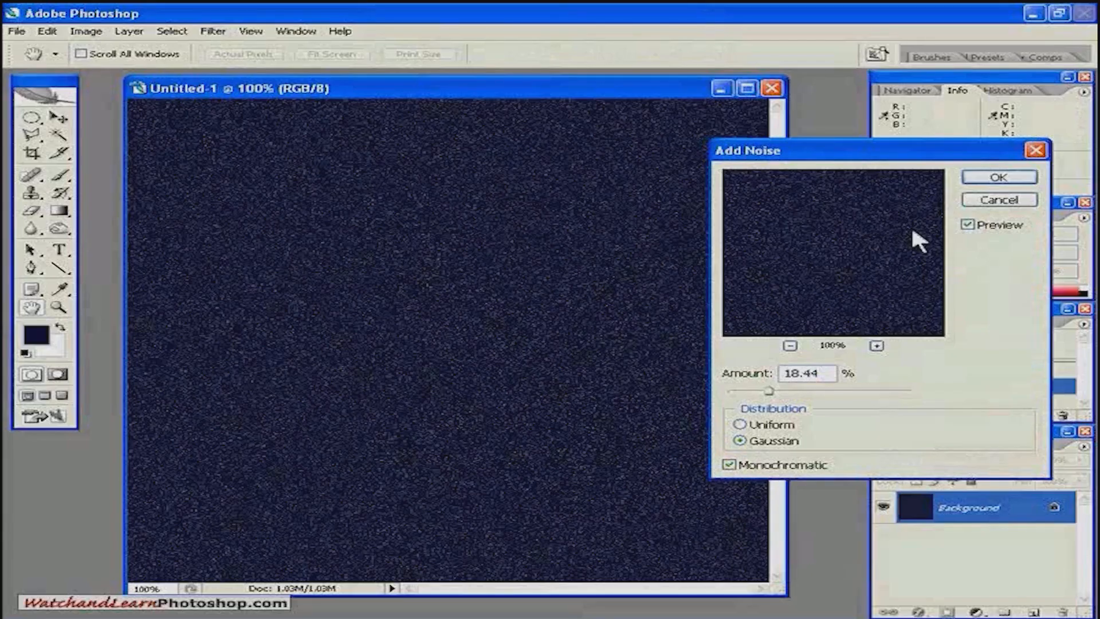
left_click(987, 179)
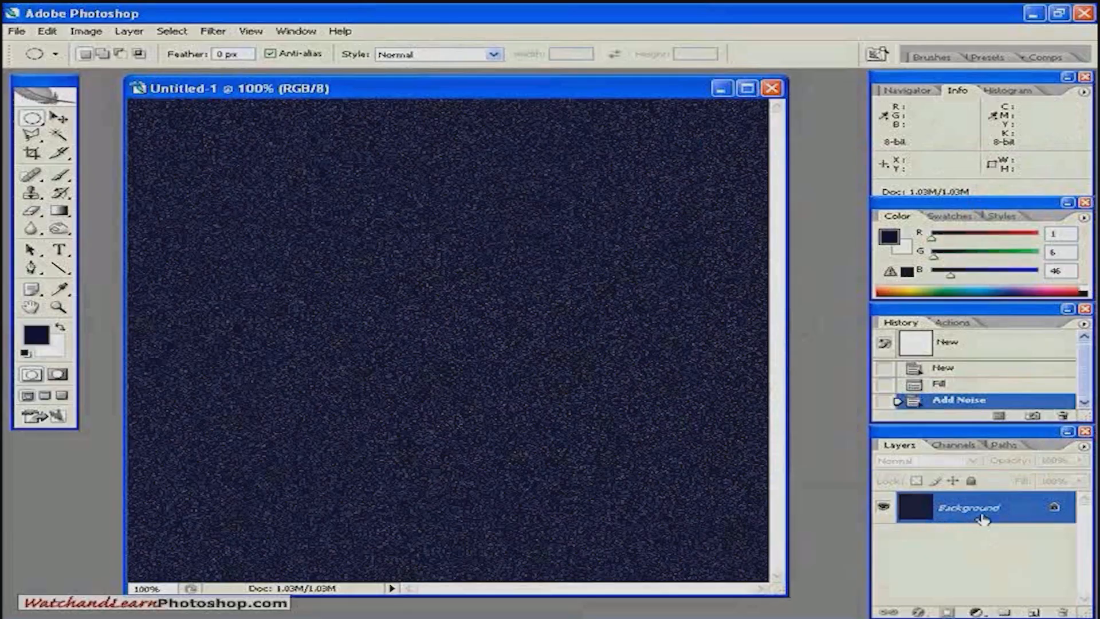
Duplicate the noisy Background layer, set the copy's blending mode to Overlay and merge it down
left_click_drag(967, 514, 1034, 612)
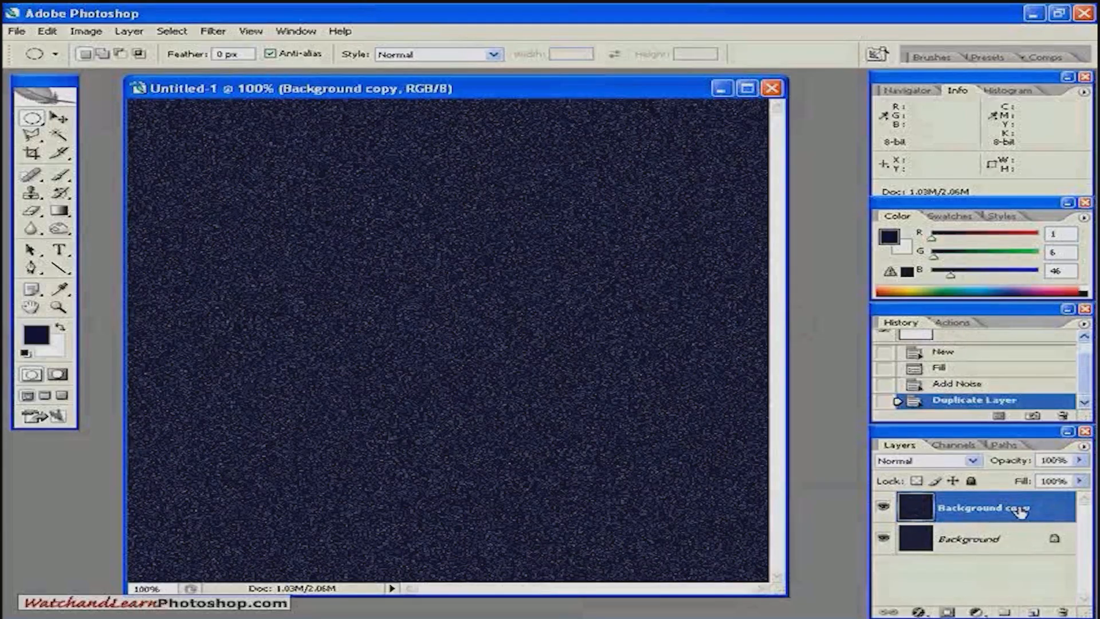
left_click(972, 460)
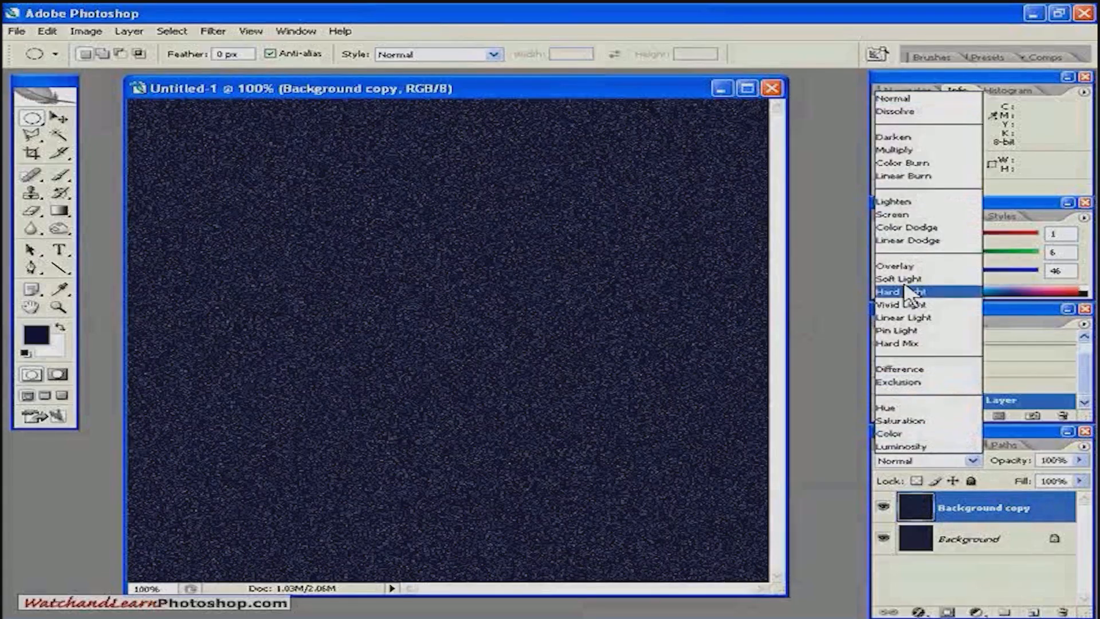
left_click(908, 267)
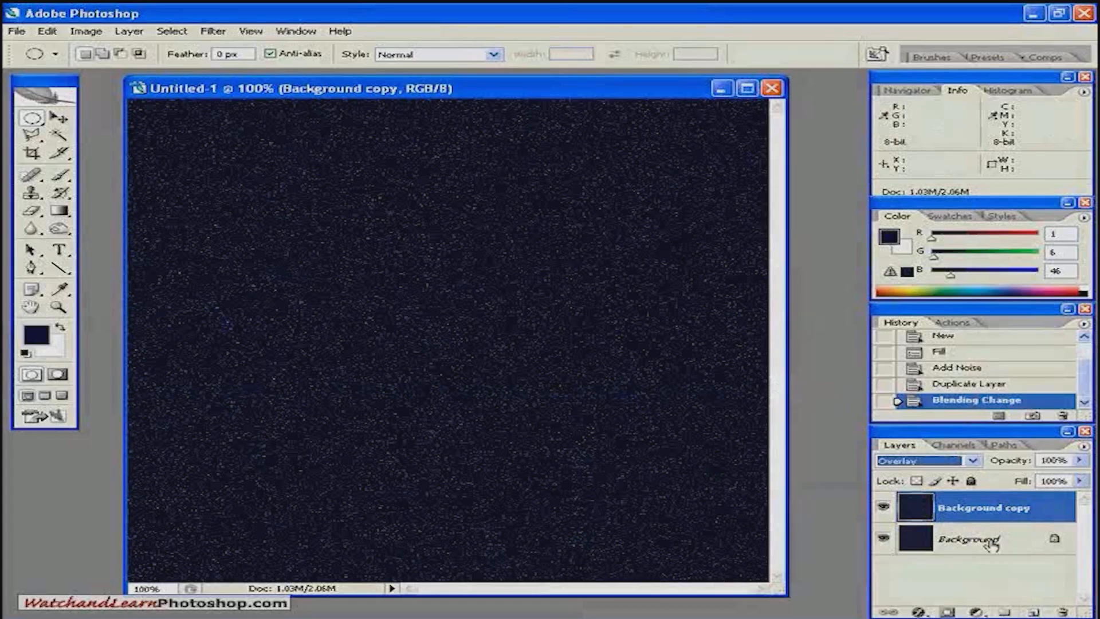
left_click_drag(971, 539, 974, 536)
key("ctrl+e")
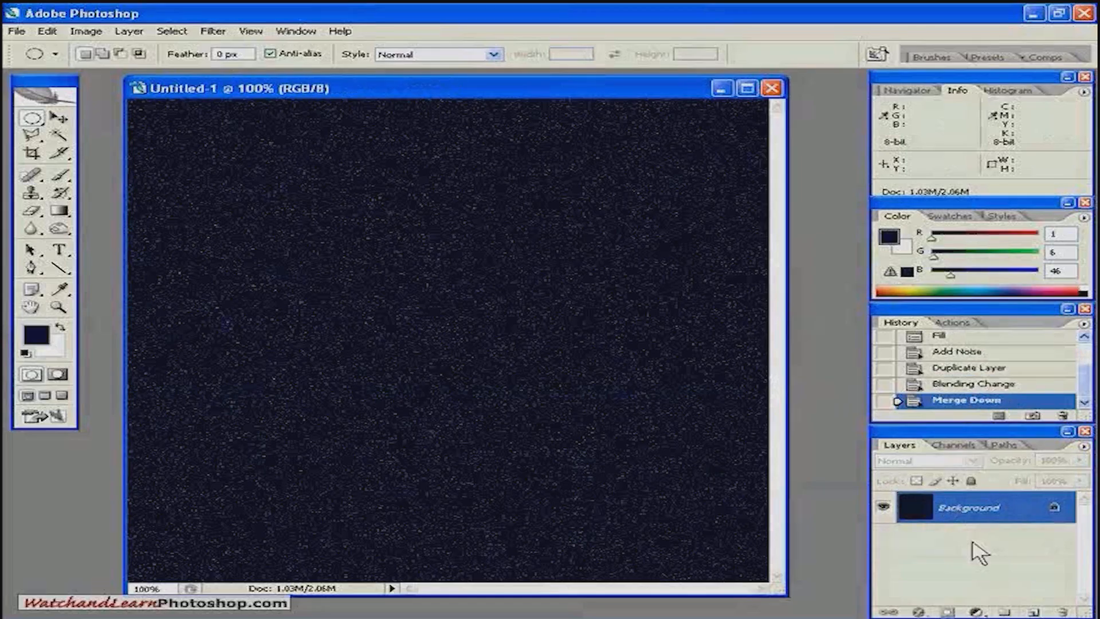
Thin out the stars further by merging down a second duplicate of the Background blended as Overlay
left_click_drag(1006, 515, 1032, 612)
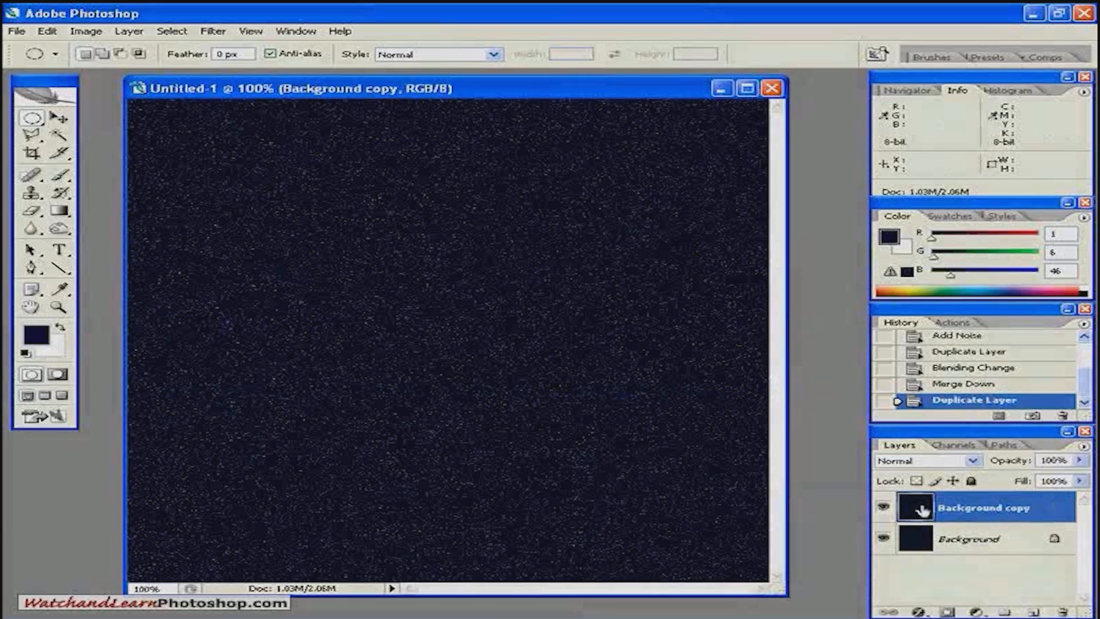
left_click(973, 461)
left_click(911, 267)
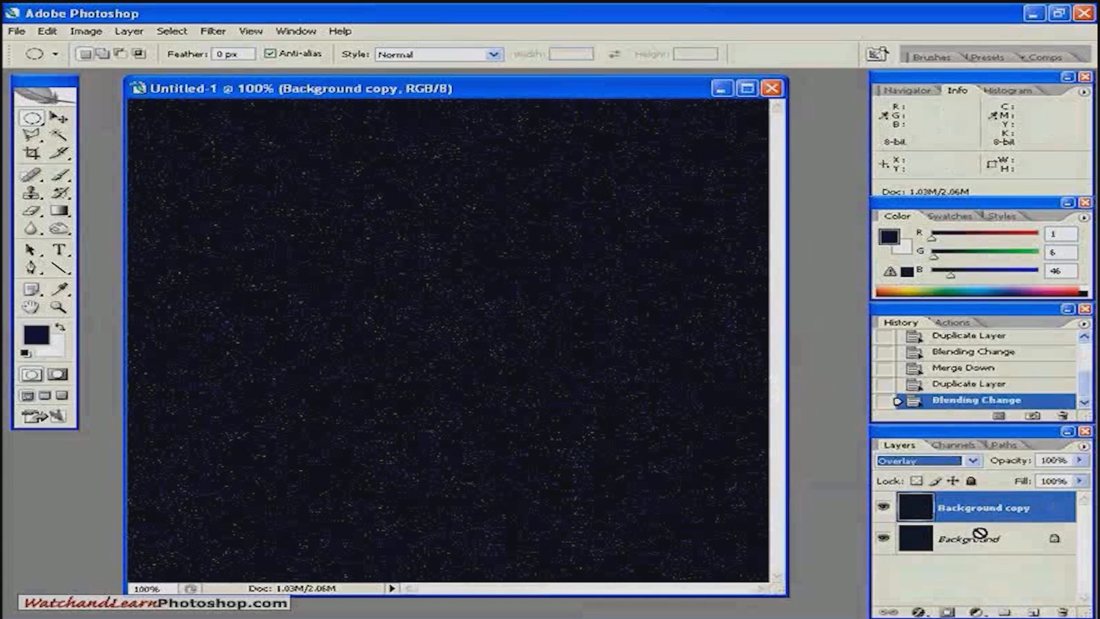
key("ctrl+e")
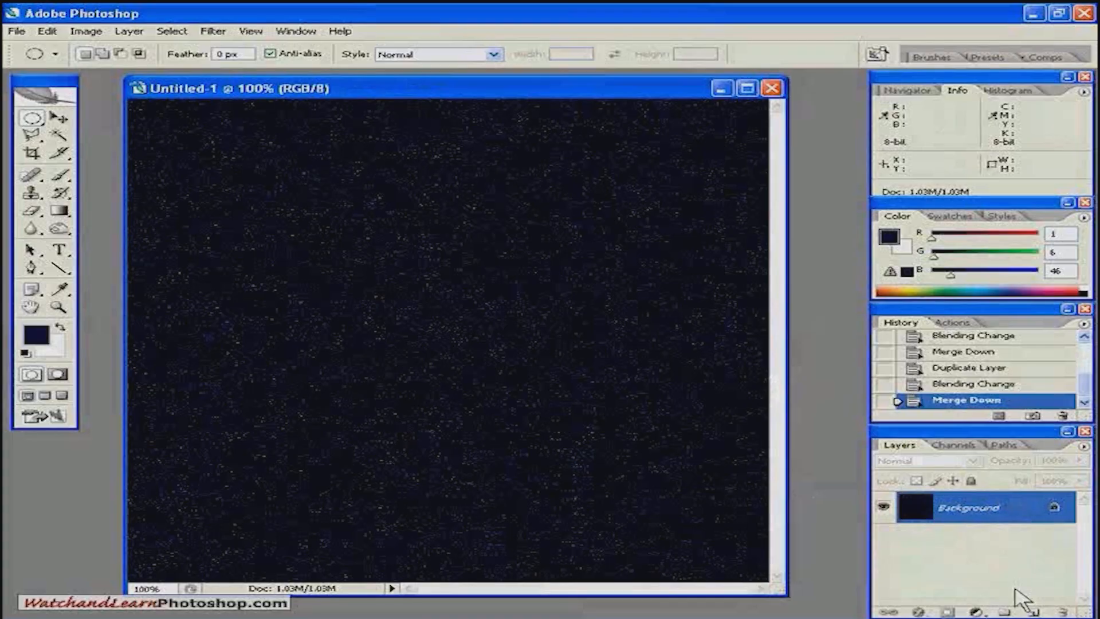
Add a new layer and make a circular selection about 466 px wide, centred over the star field
left_click(1034, 613)
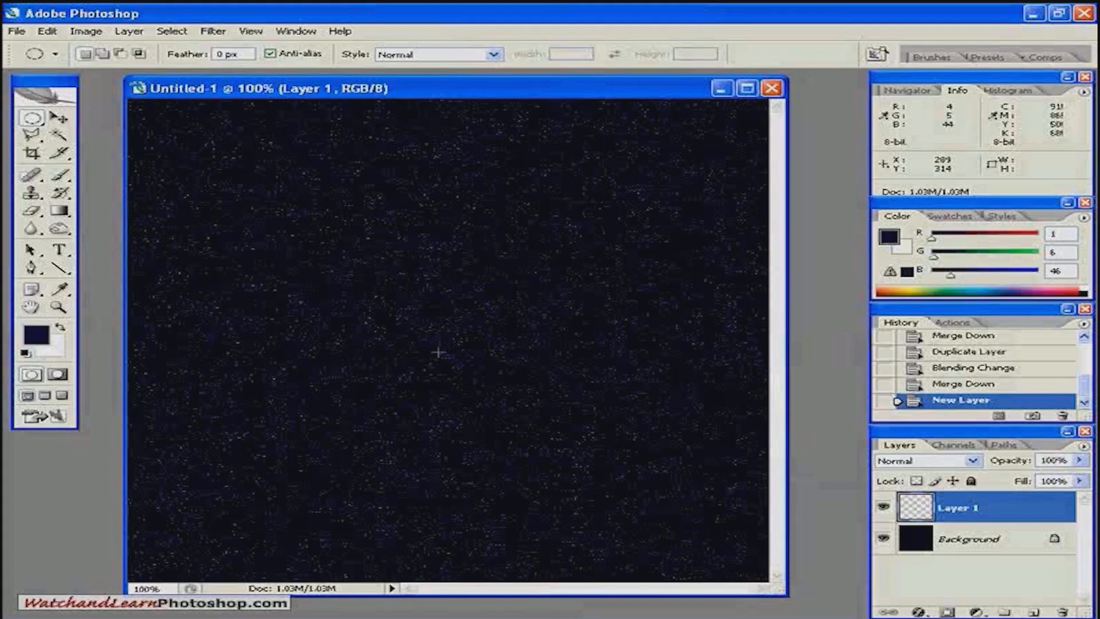
left_click_drag(428, 346, 709, 155)
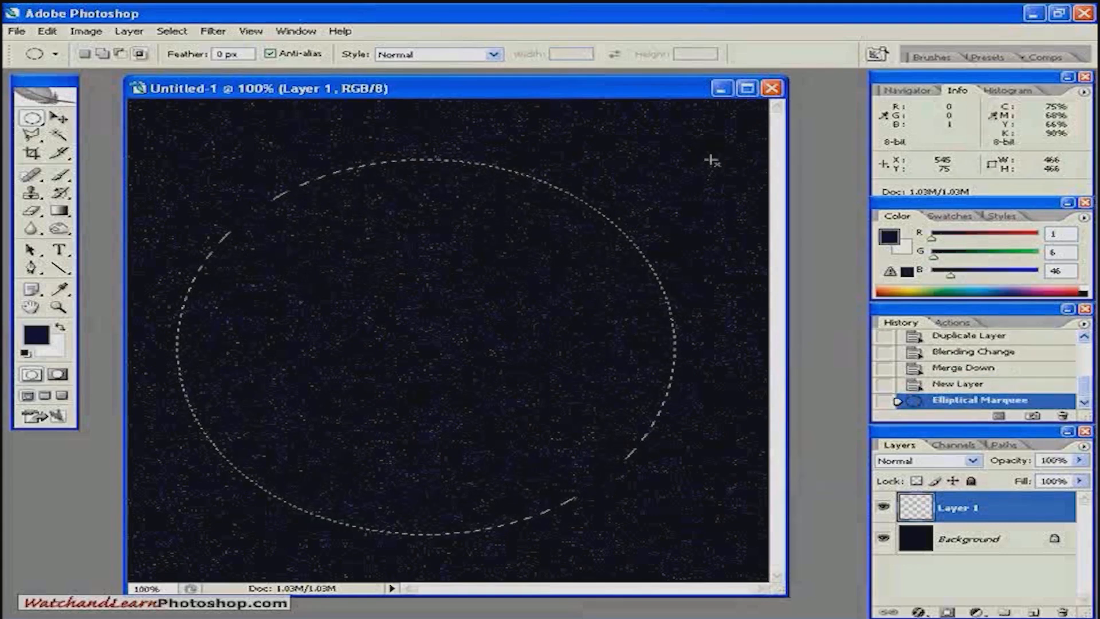
left_click_drag(339, 278, 363, 275)
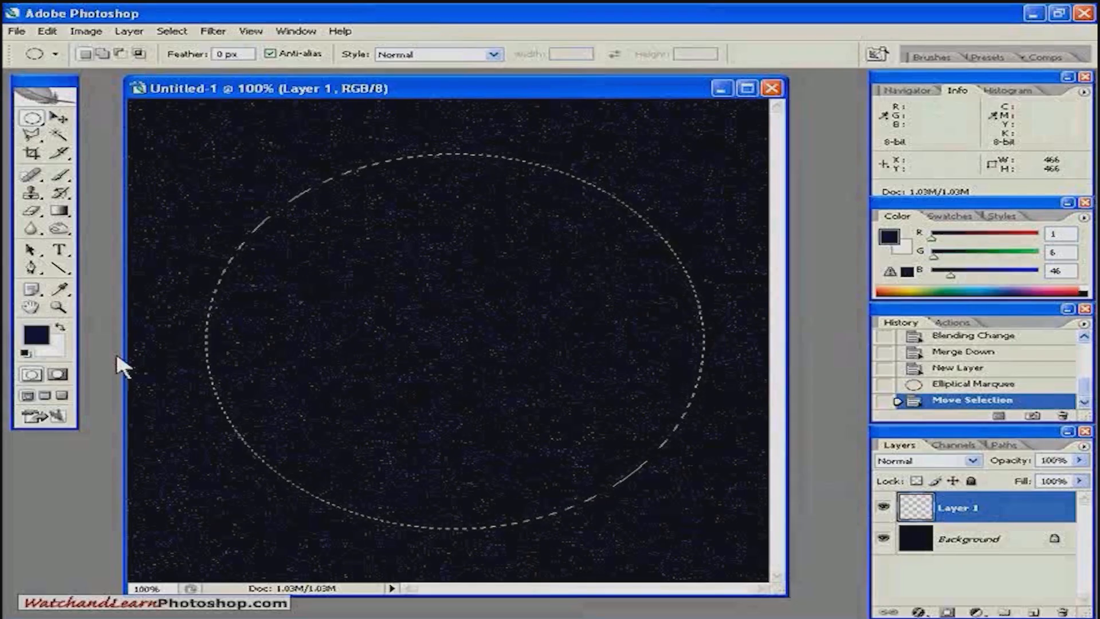
Set the foreground color to a dark green with RGB values 36, 76, 4
left_click(36, 335)
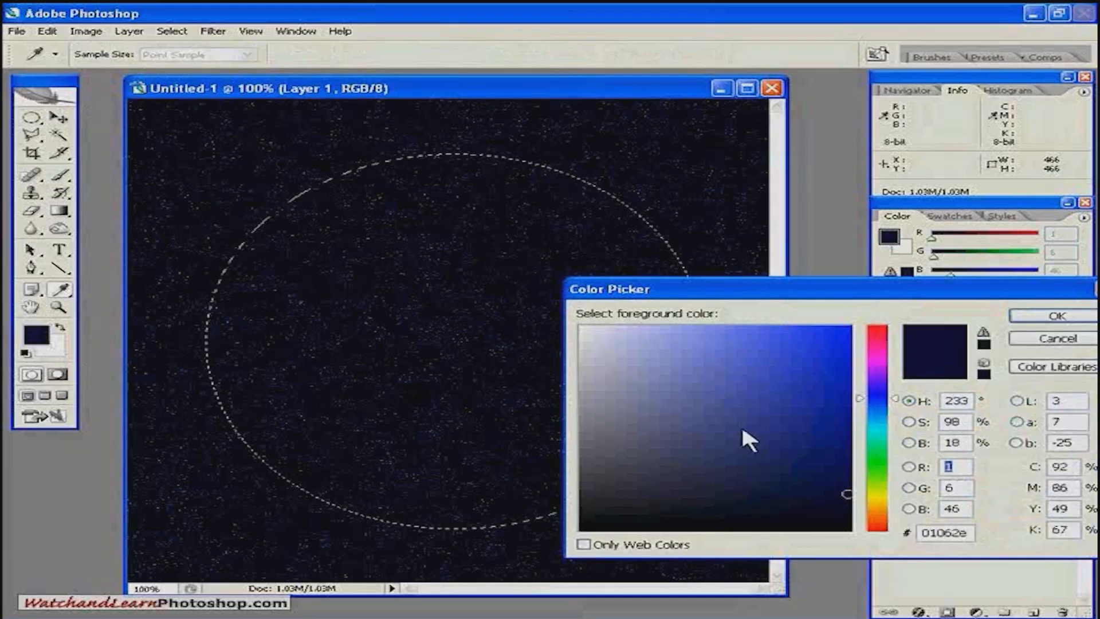
left_click(877, 466)
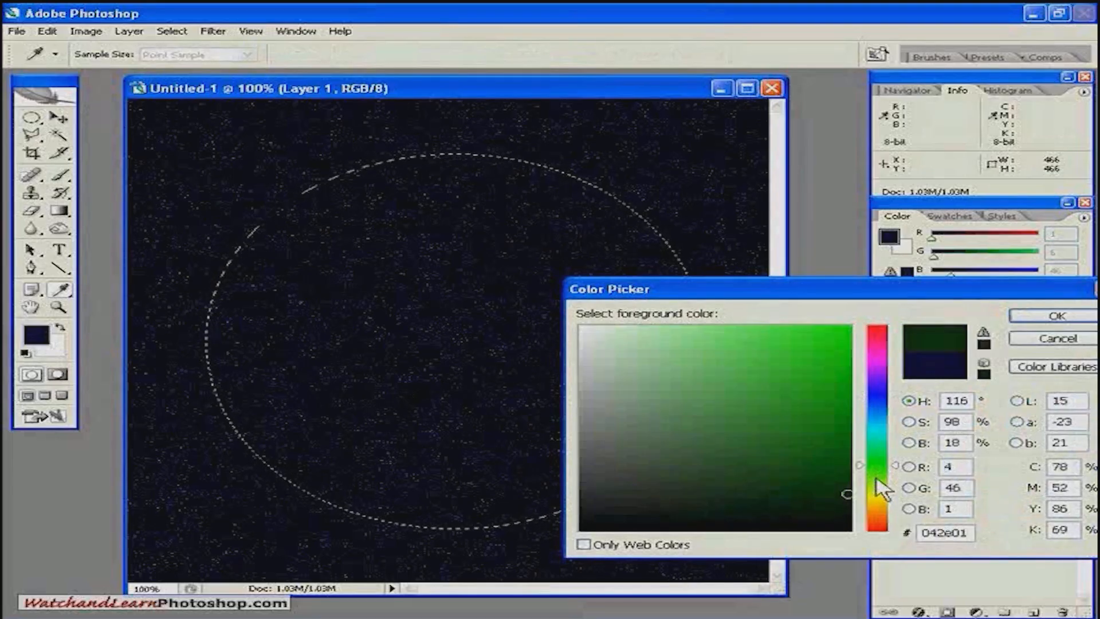
left_click(877, 477)
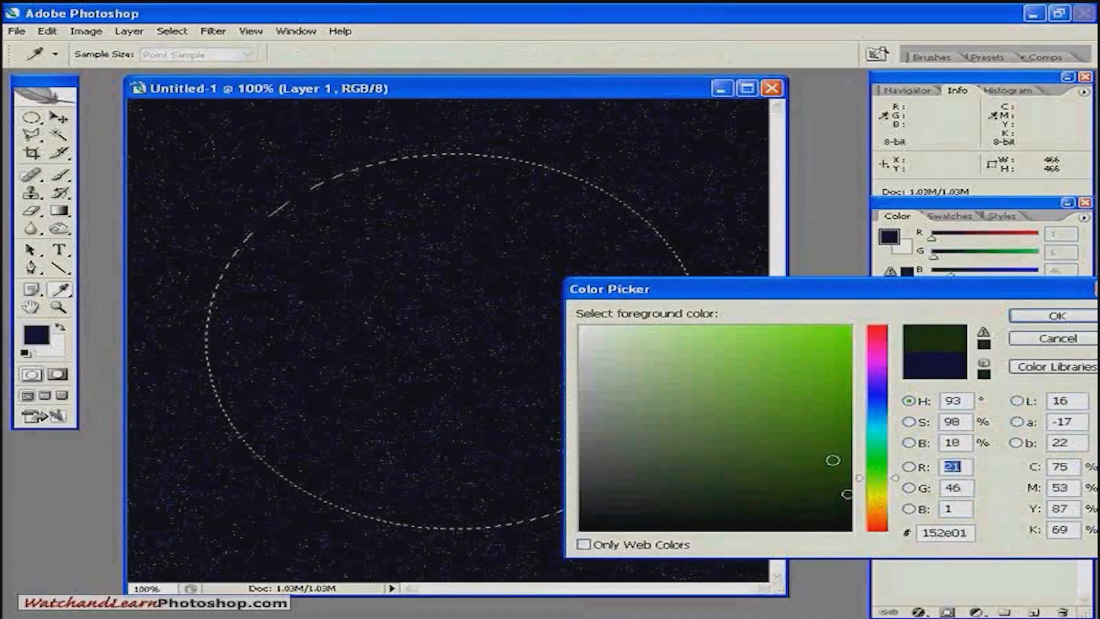
left_click(834, 459)
left_click_drag(836, 460, 837, 470)
left_click(1057, 316)
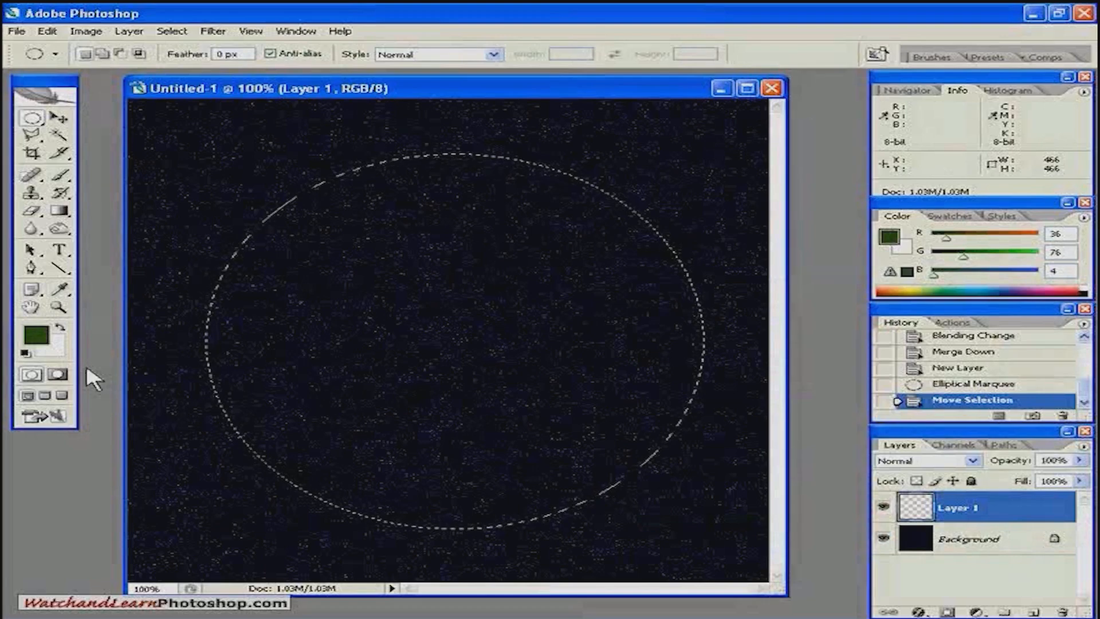
Set the background color to a muted grey-green, #8e9c82, based on the foreground green
left_click(57, 352)
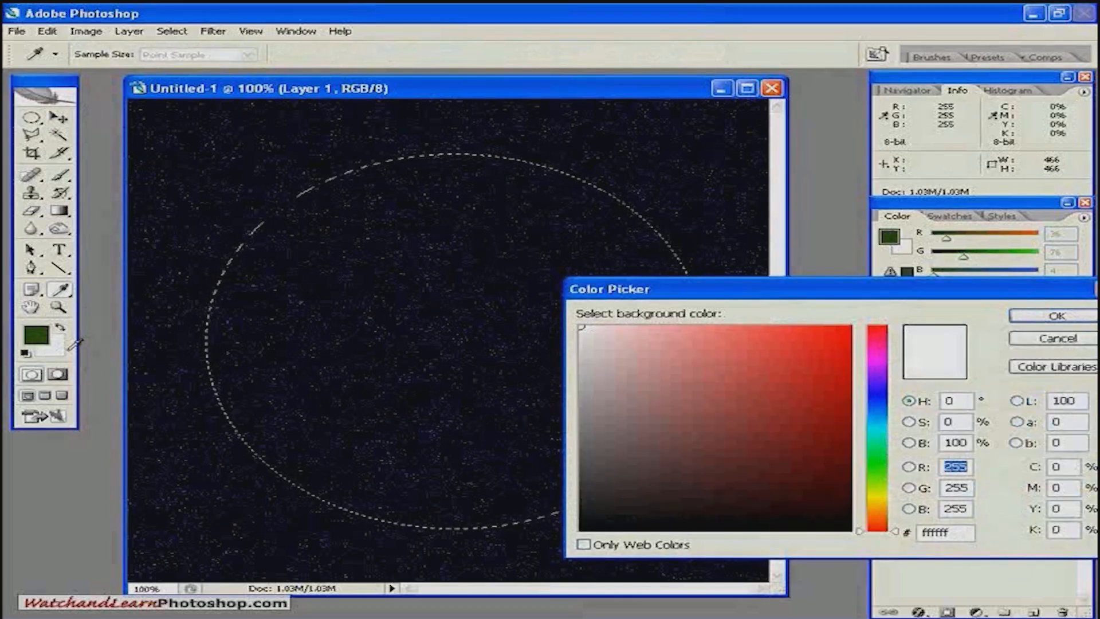
left_click(38, 338)
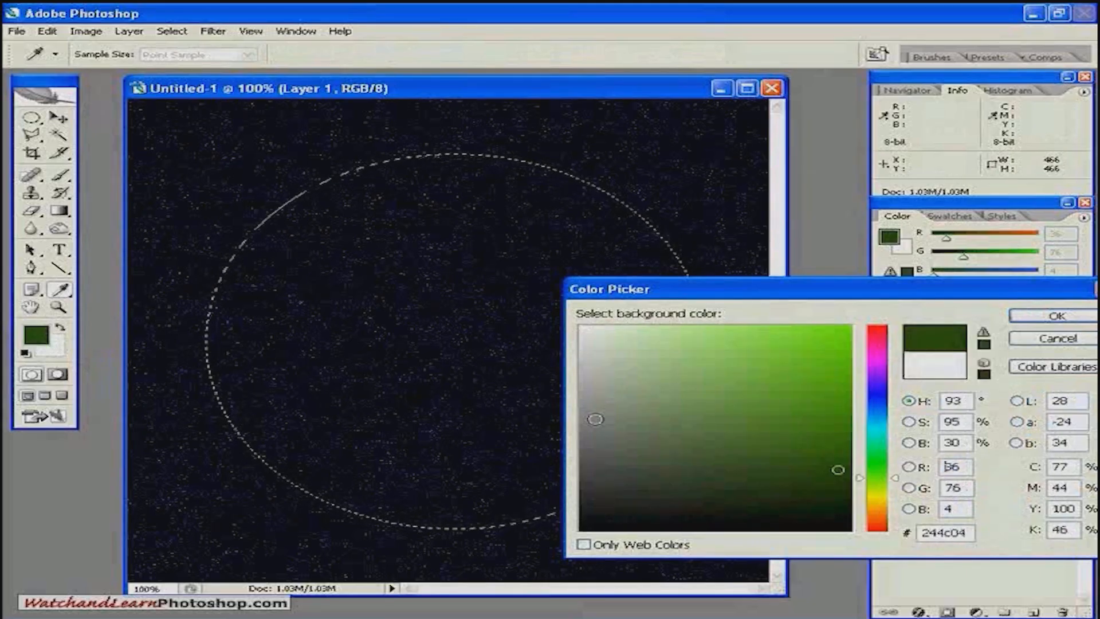
left_click(629, 418)
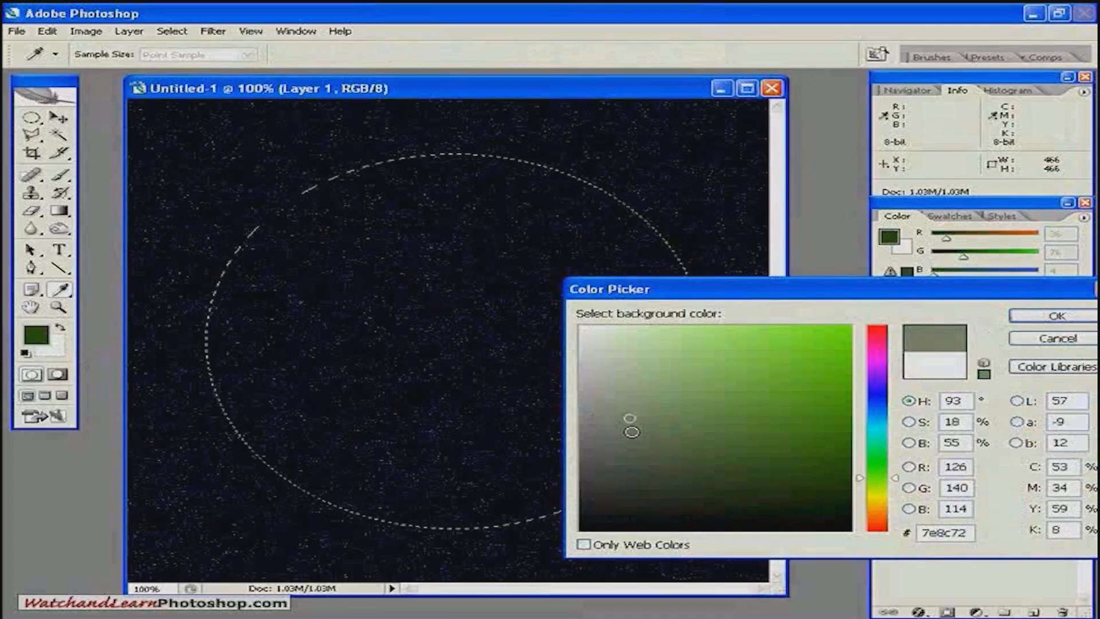
left_click(625, 405)
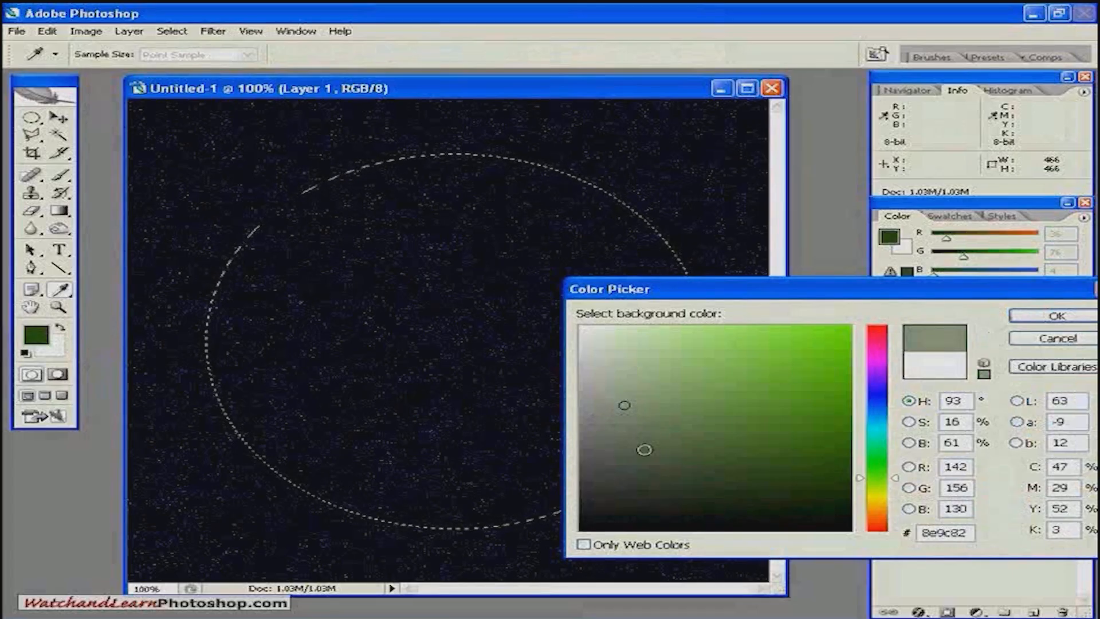
left_click(1057, 316)
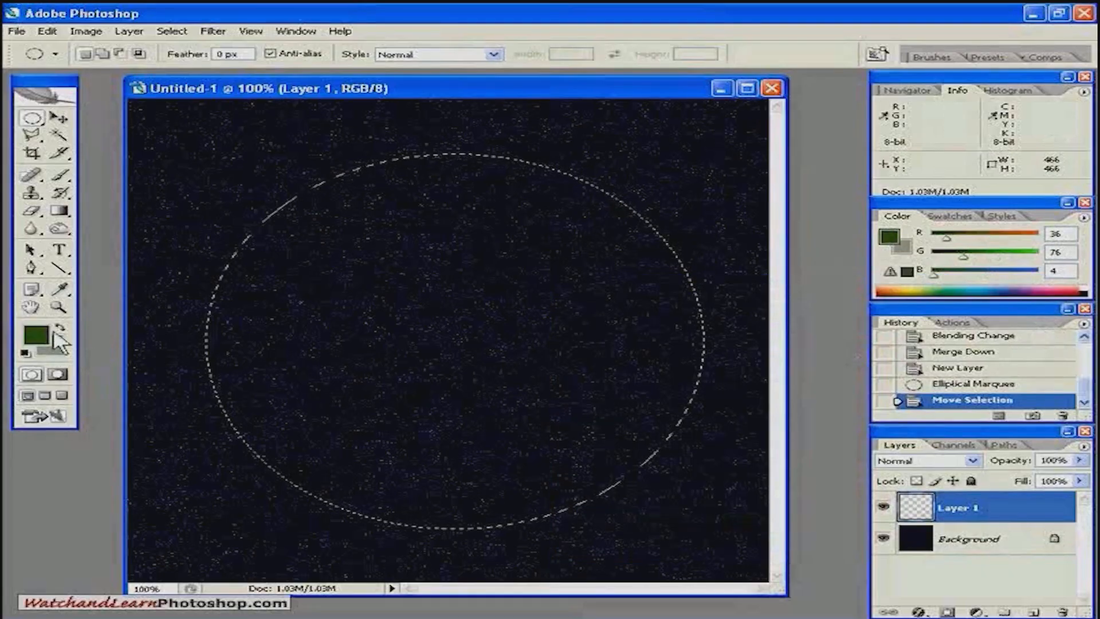
left_click(35, 335)
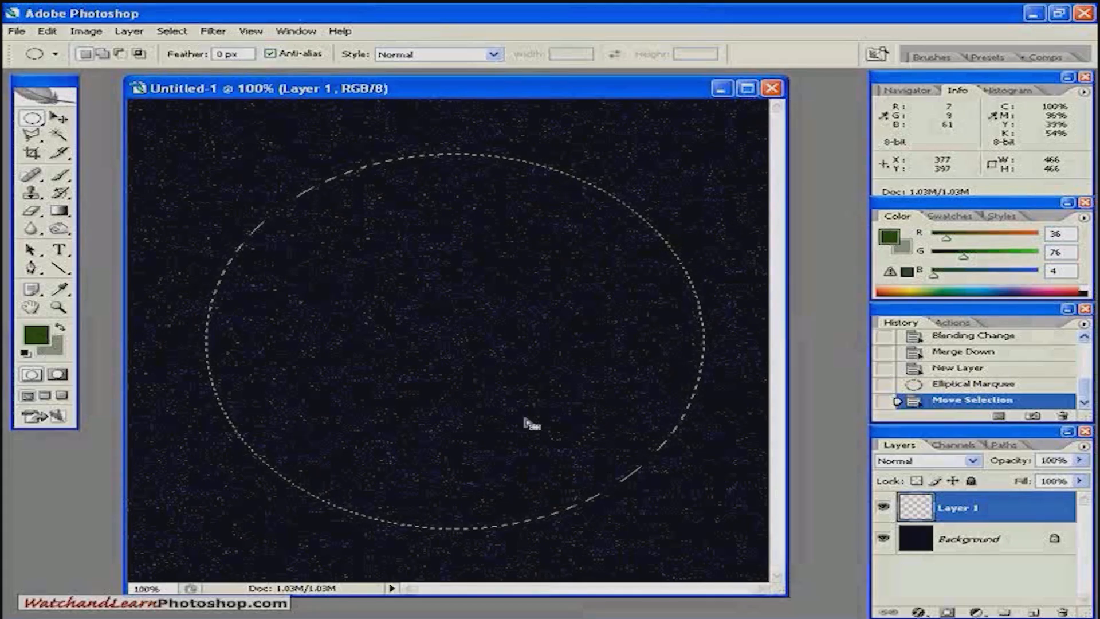
Render Clouds inside the circular selection on Layer 1 to form the planet's surface
left_click(215, 32)
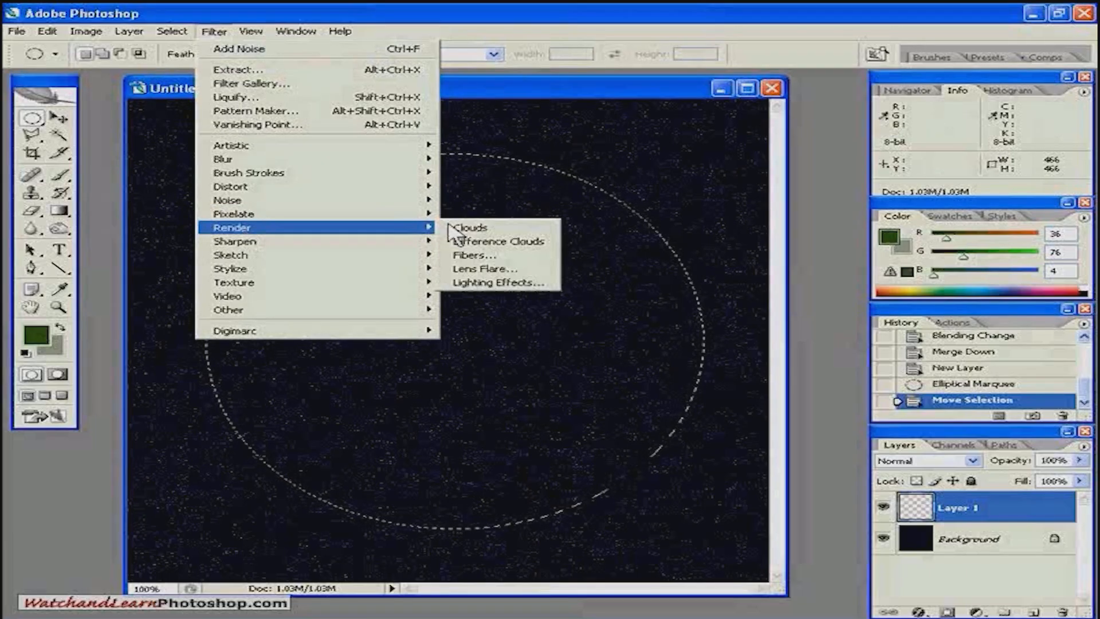
left_click(467, 228)
left_click(469, 226)
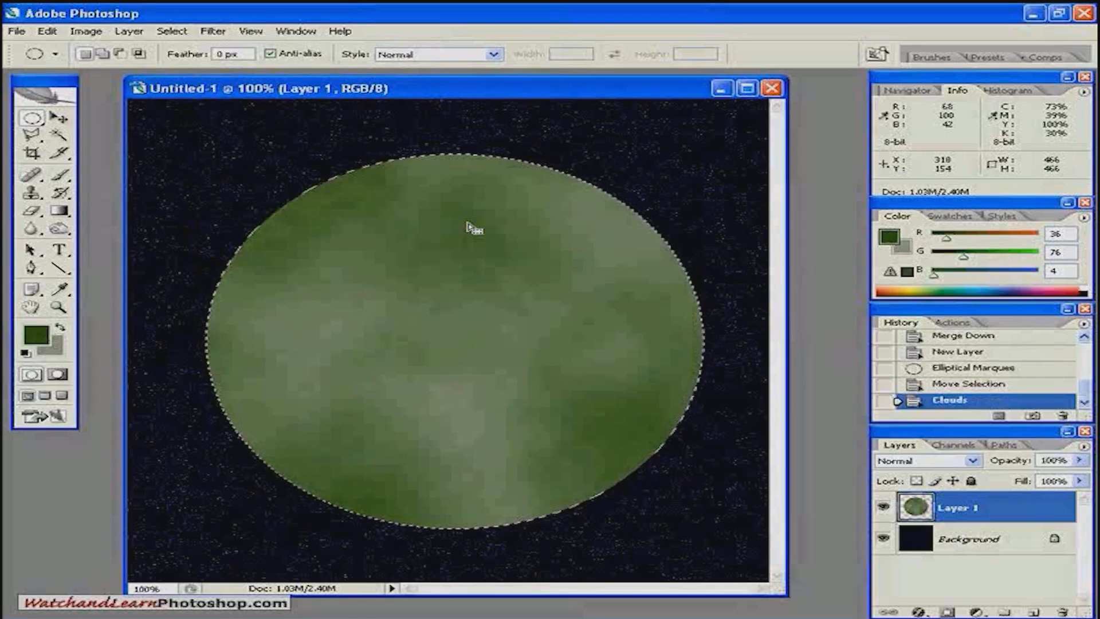
Sharpen the planet's cloud texture with Unsharp Mask at amount 500%, radius 38.1 pixels and threshold 0
left_click(213, 31)
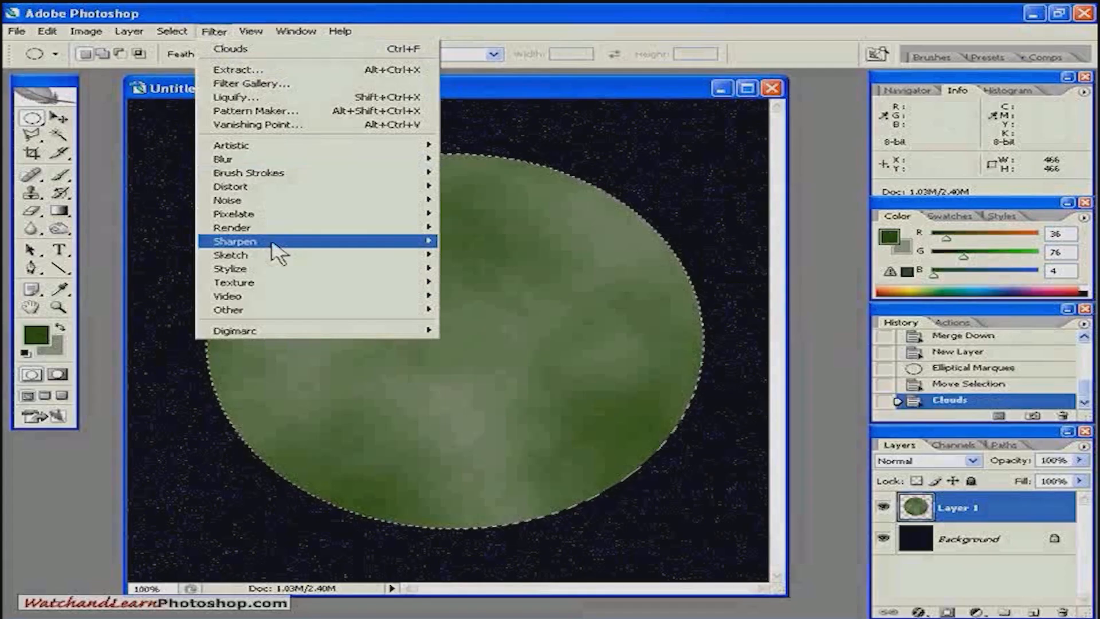
mouse_move(277, 243)
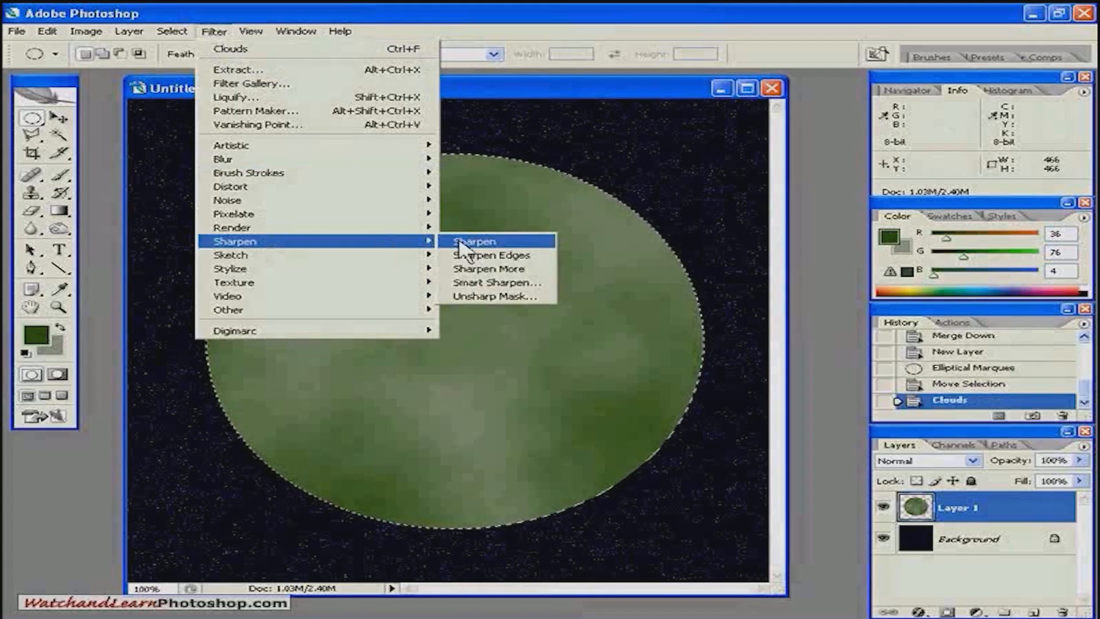
left_click(470, 296)
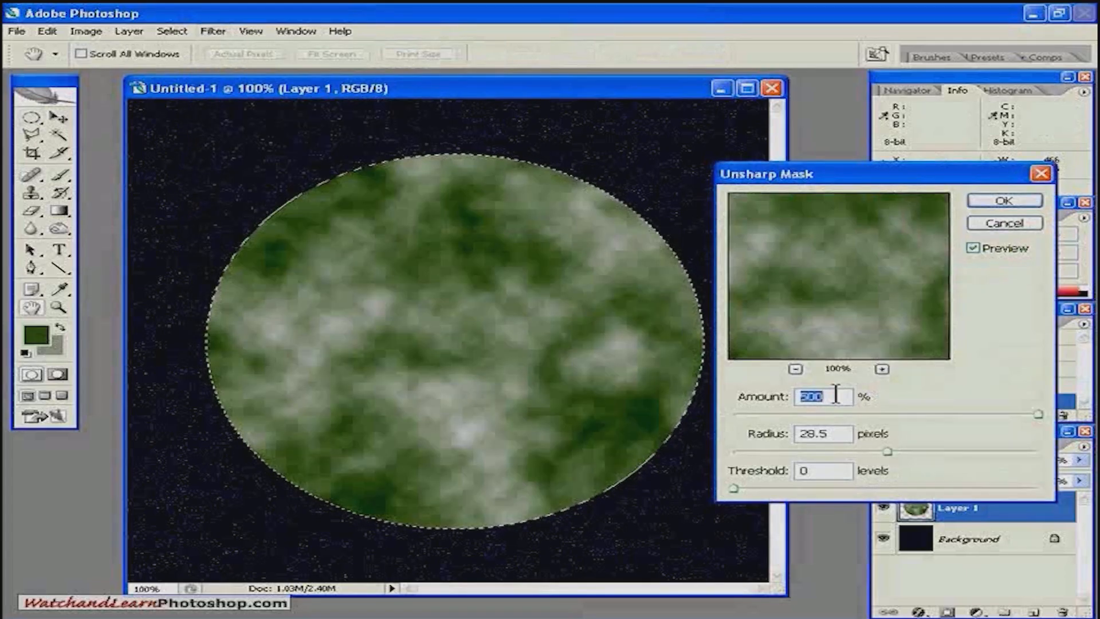
left_click_drag(1036, 414, 1008, 417)
left_click_drag(888, 452, 881, 453)
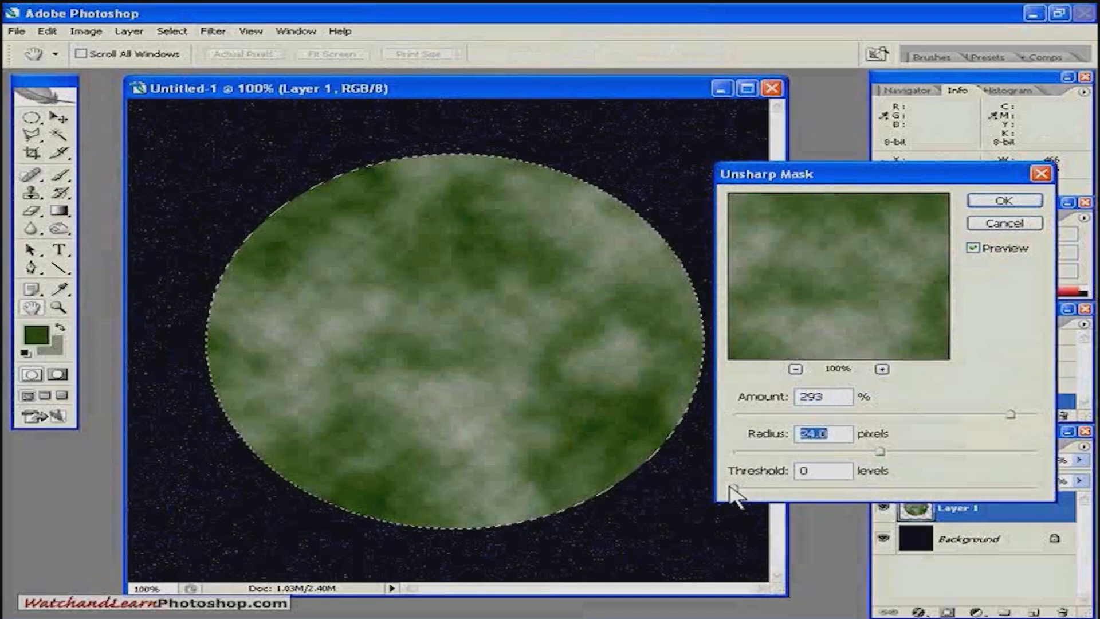
left_click_drag(734, 490, 771, 491)
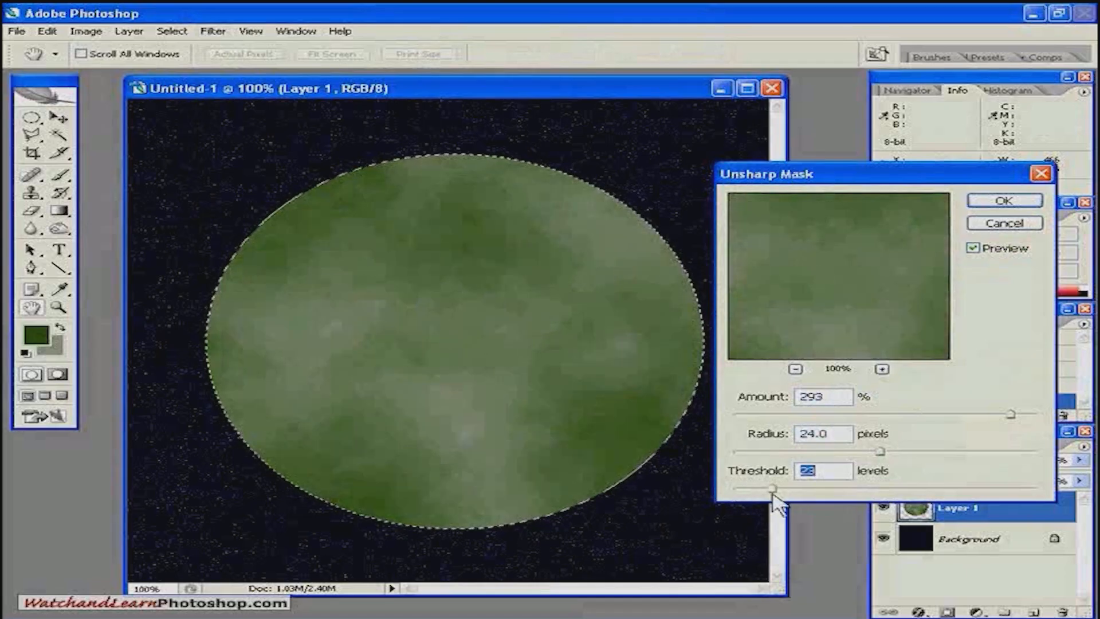
left_click_drag(772, 490, 786, 490)
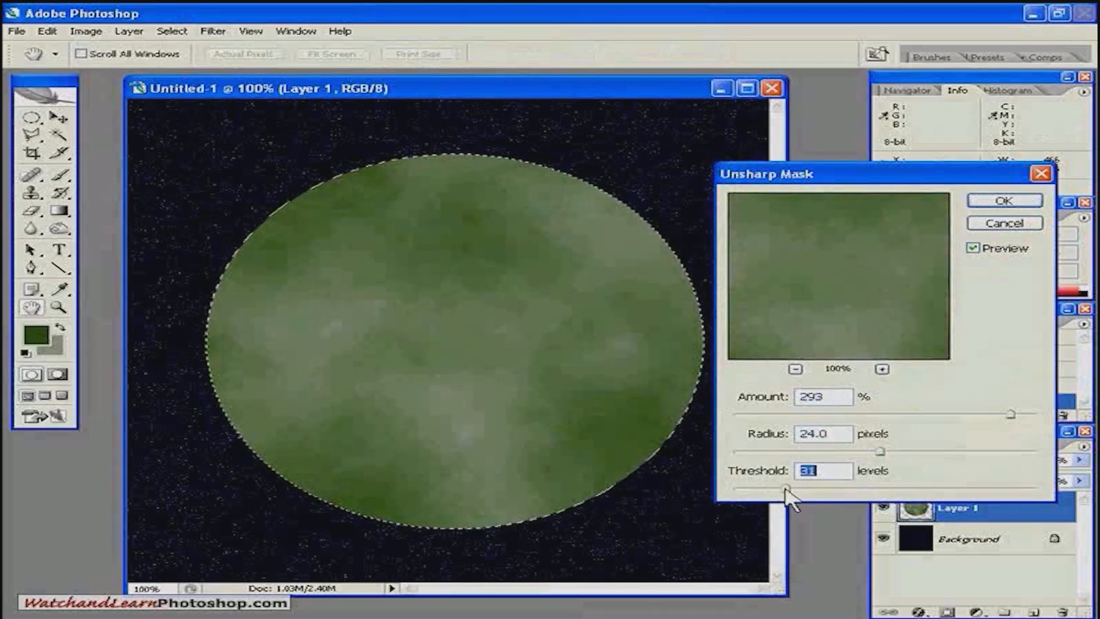
left_click_drag(783, 495, 733, 490)
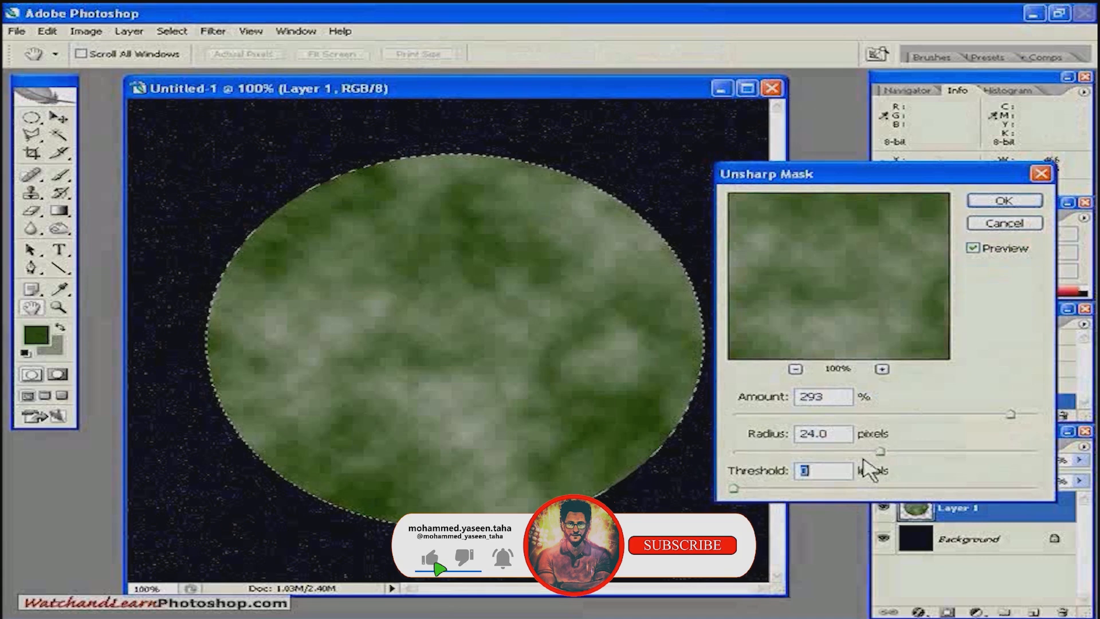
left_click_drag(879, 452, 905, 452)
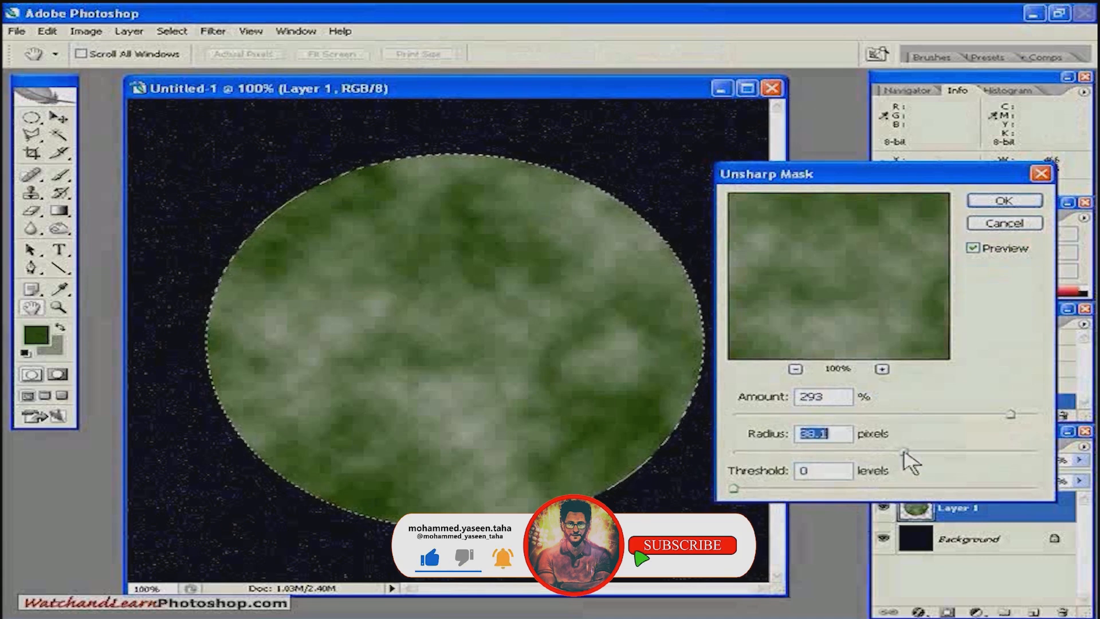
left_click_drag(1013, 413, 1041, 415)
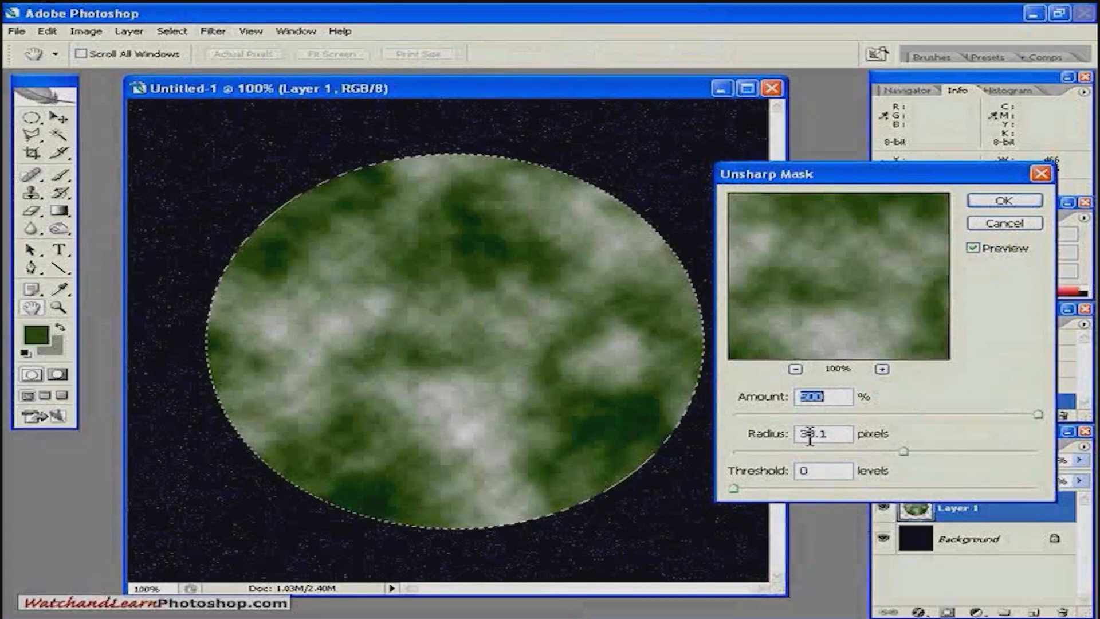
left_click(1002, 201)
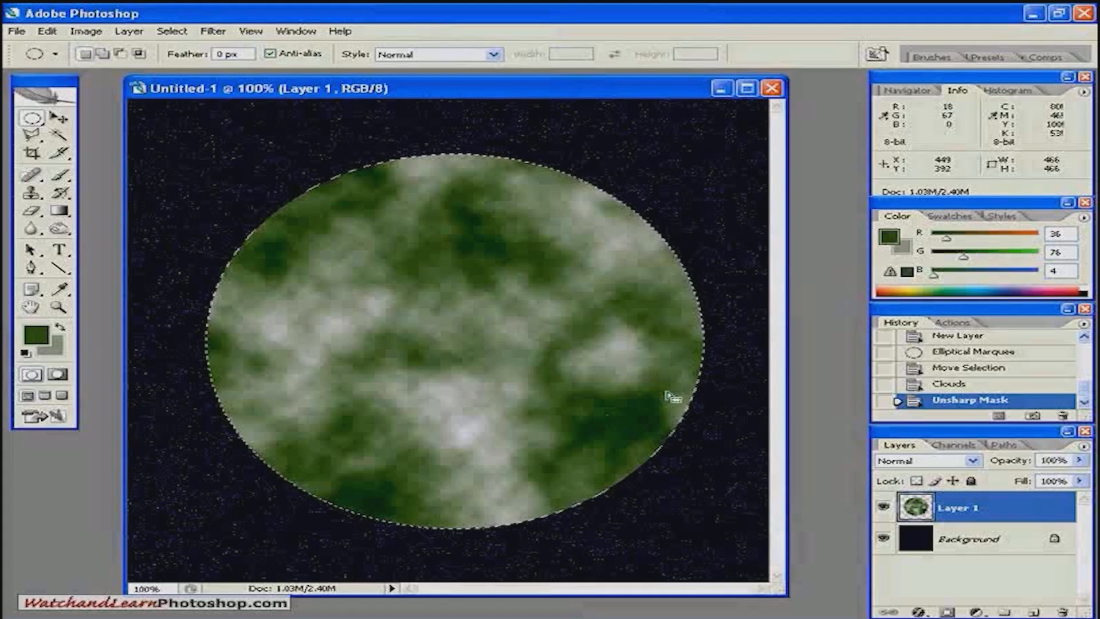
Duplicate Layer 1 and, with the selection cleared, rotate the copy 90° clockwise
left_click_drag(915, 506, 1036, 612)
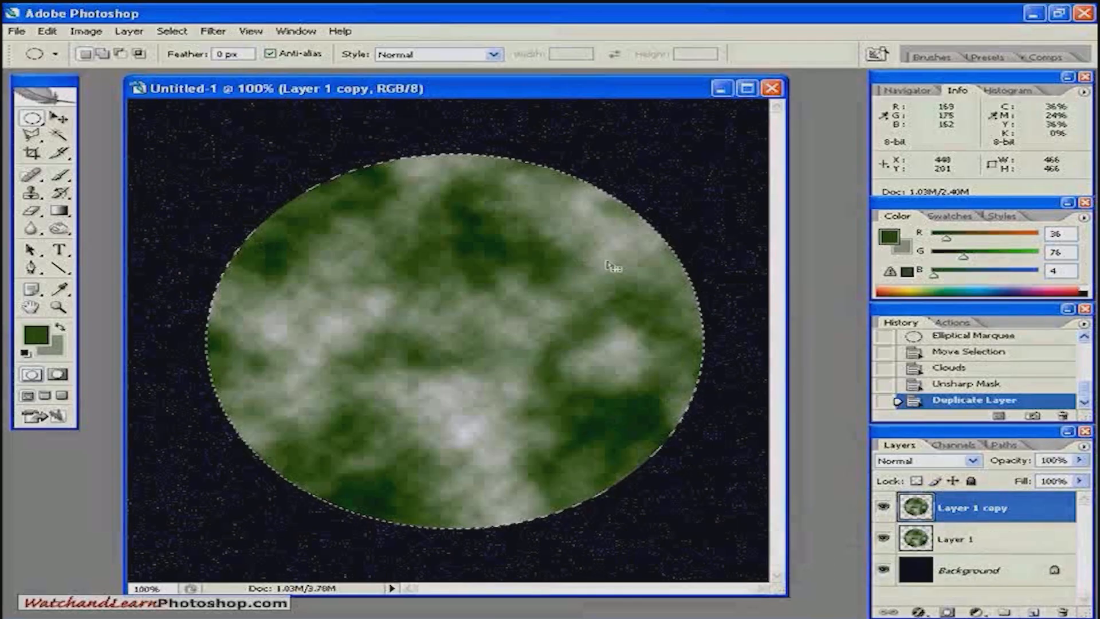
key("ctrl+d")
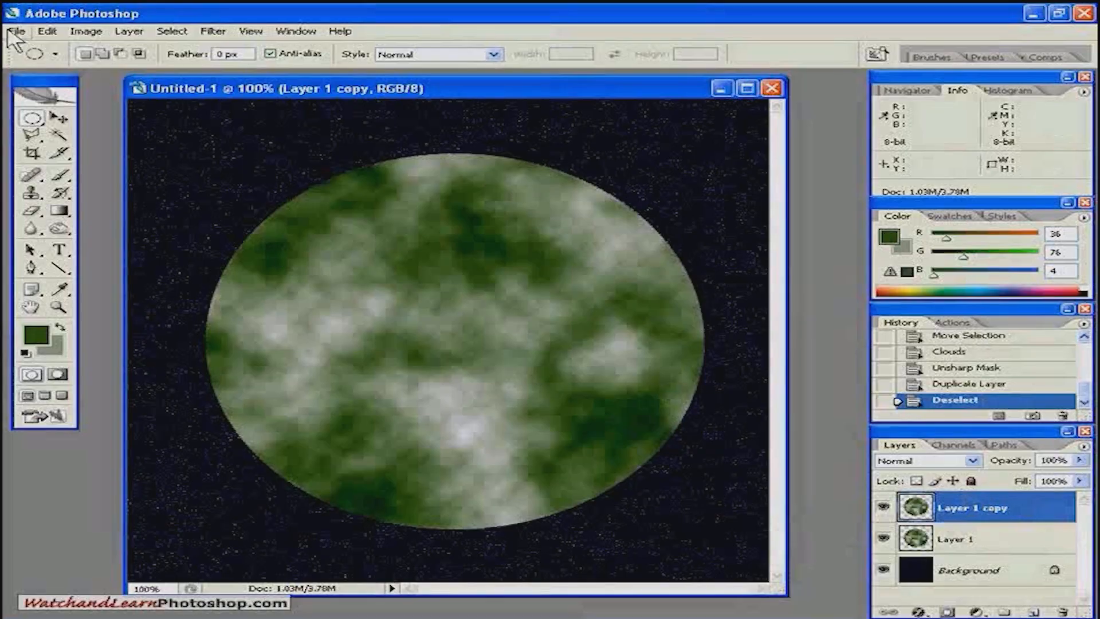
left_click(47, 31)
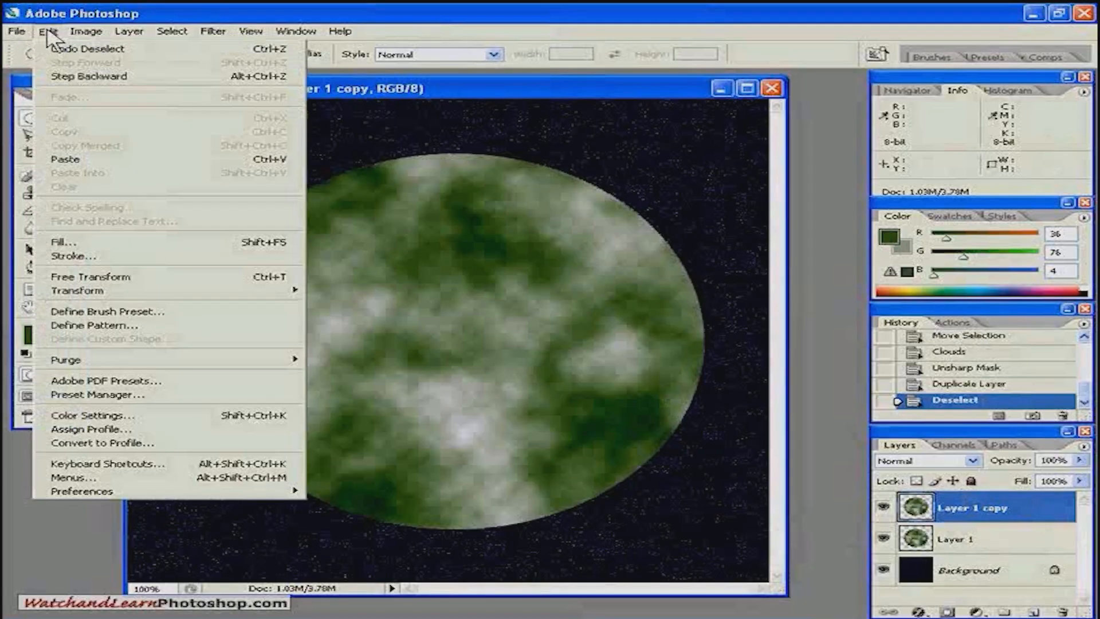
mouse_move(167, 290)
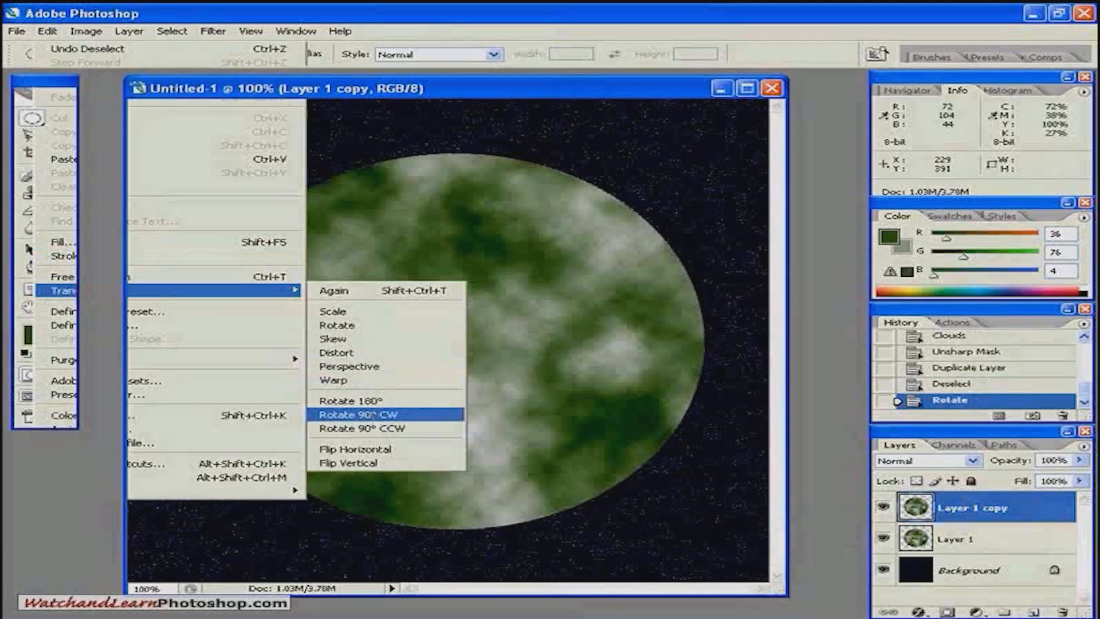
left_click(374, 414)
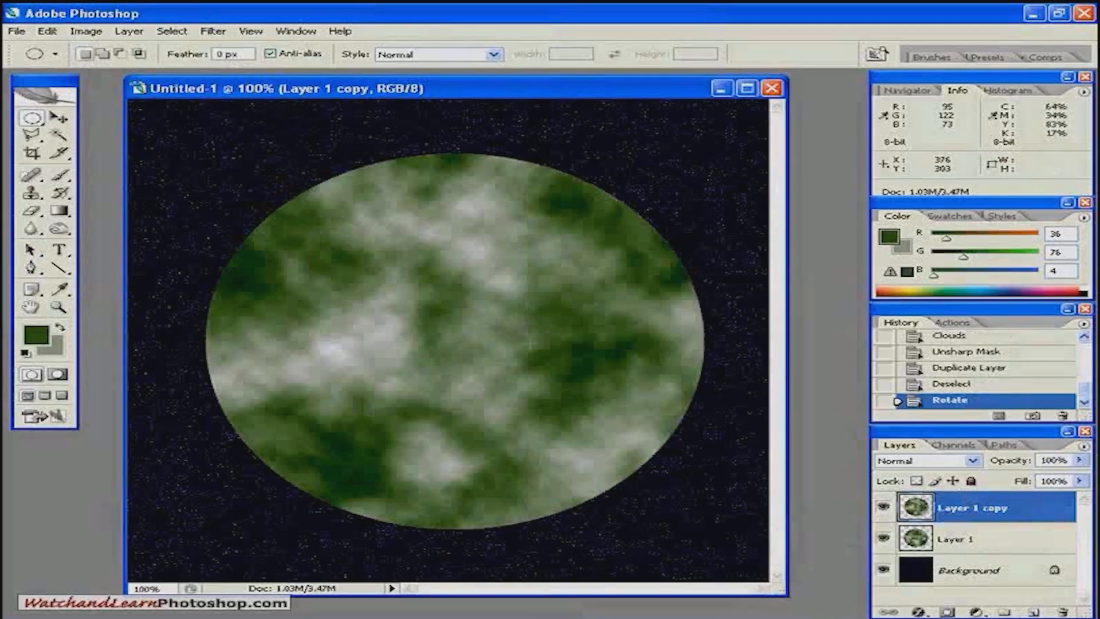
Set the rotated copy's blending mode to Overlay and merge it down into Layer 1
left_click(972, 461)
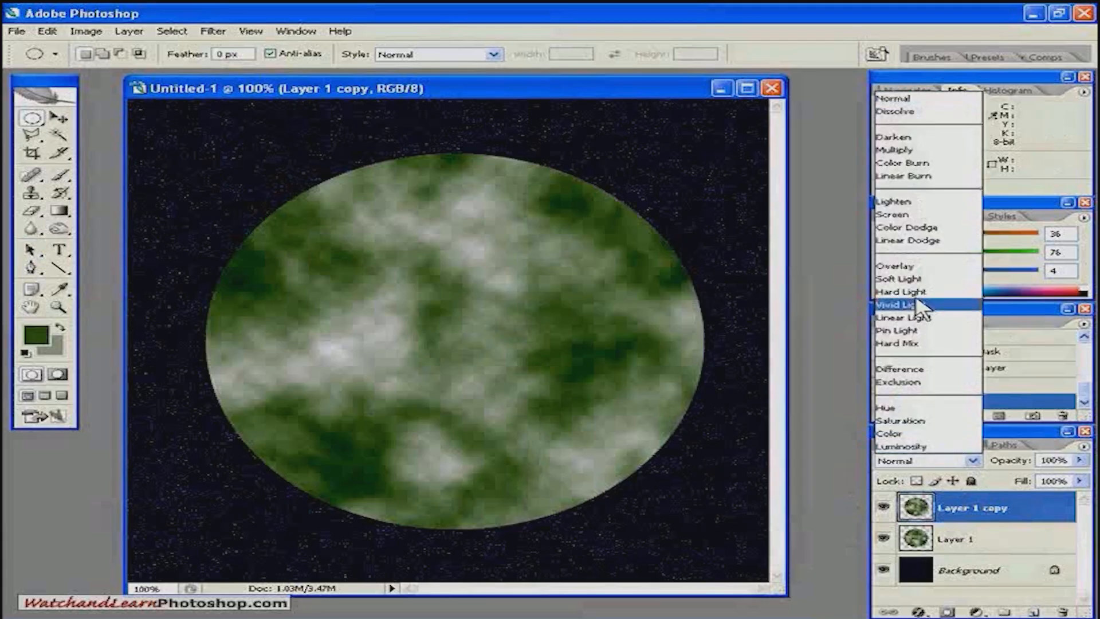
left_click(902, 267)
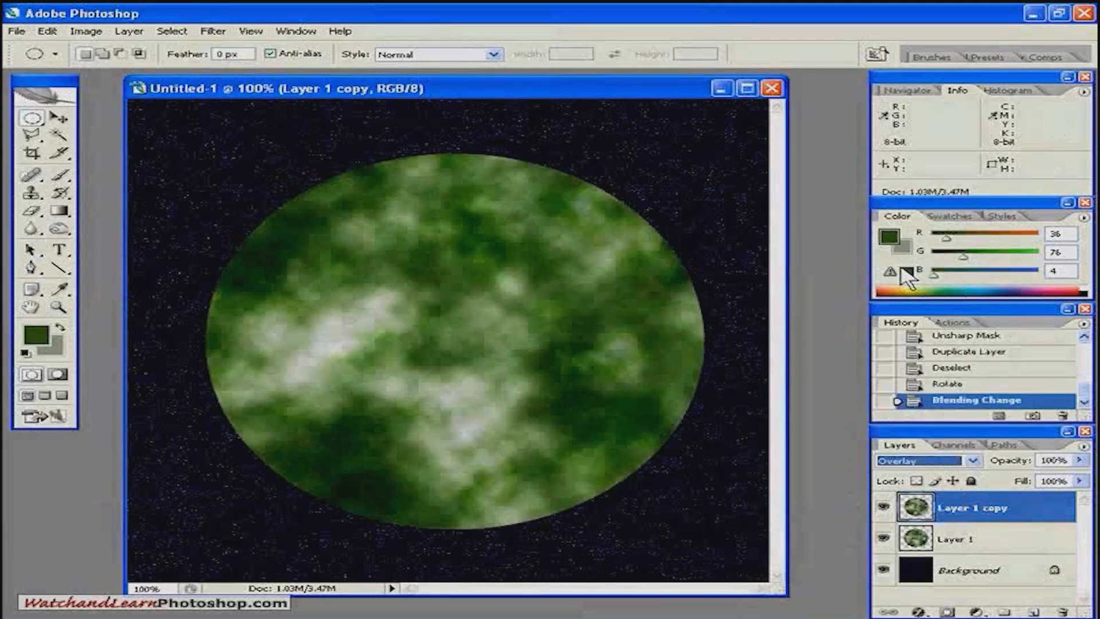
key("Up")
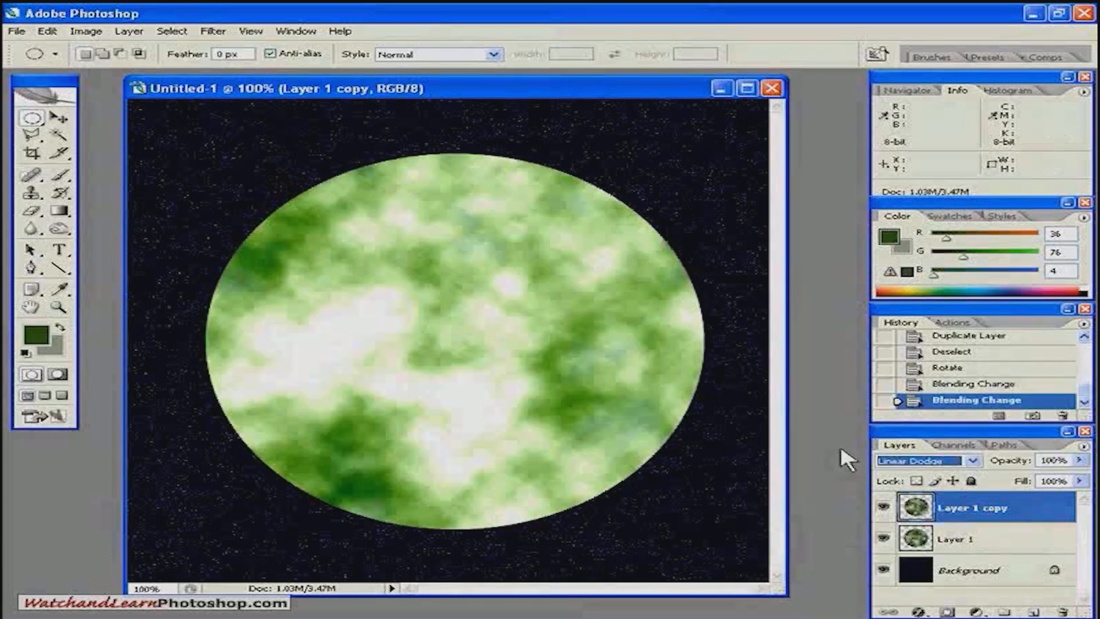
left_click(925, 461)
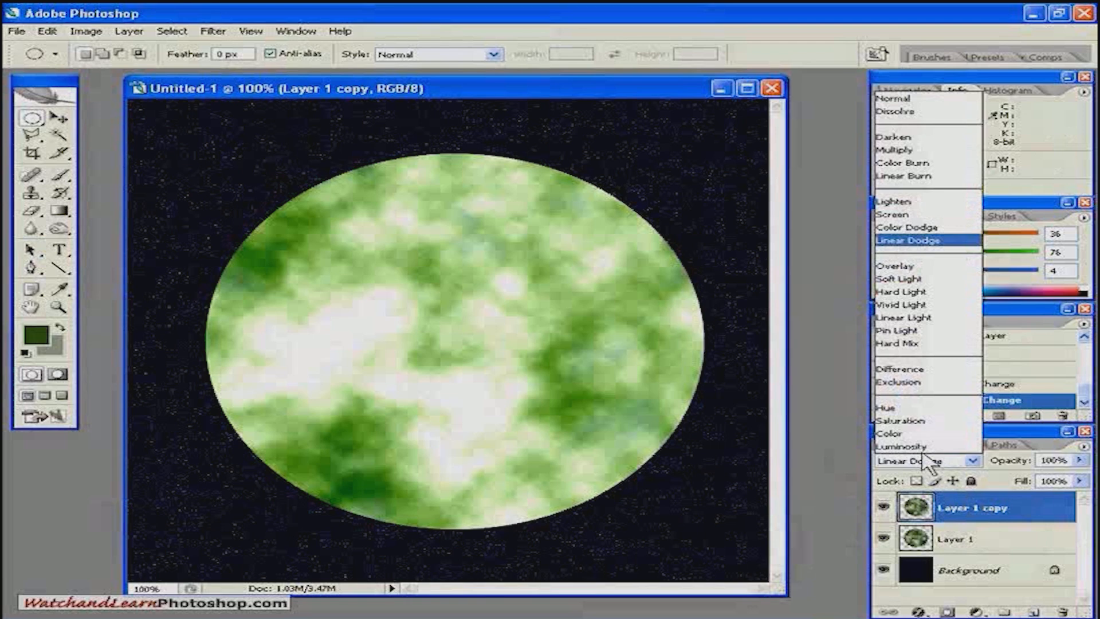
left_click(904, 266)
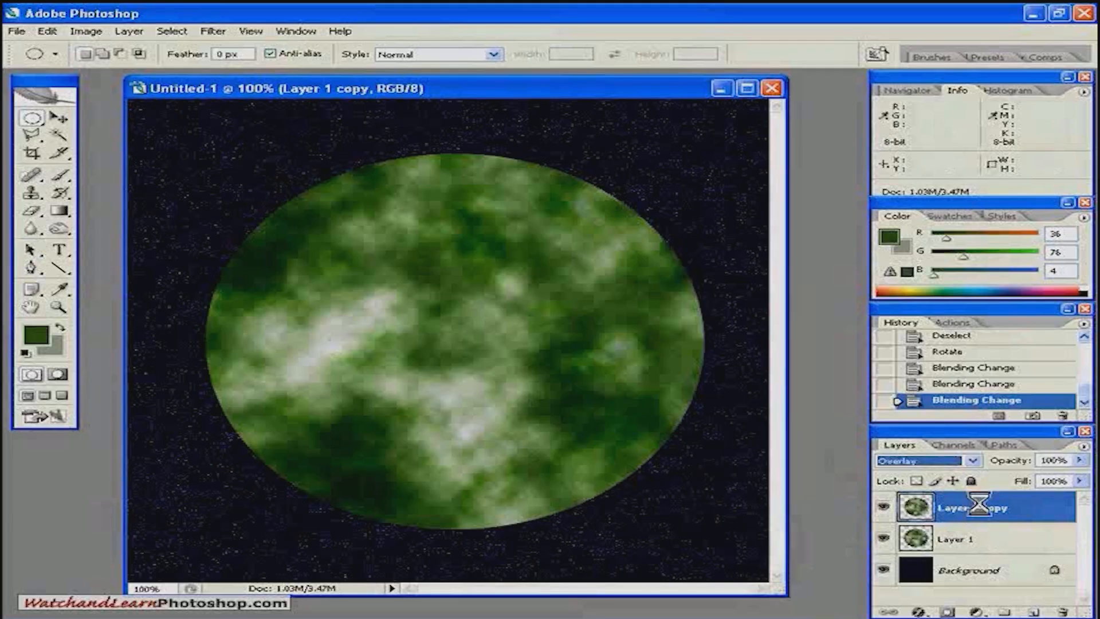
key("ctrl+e")
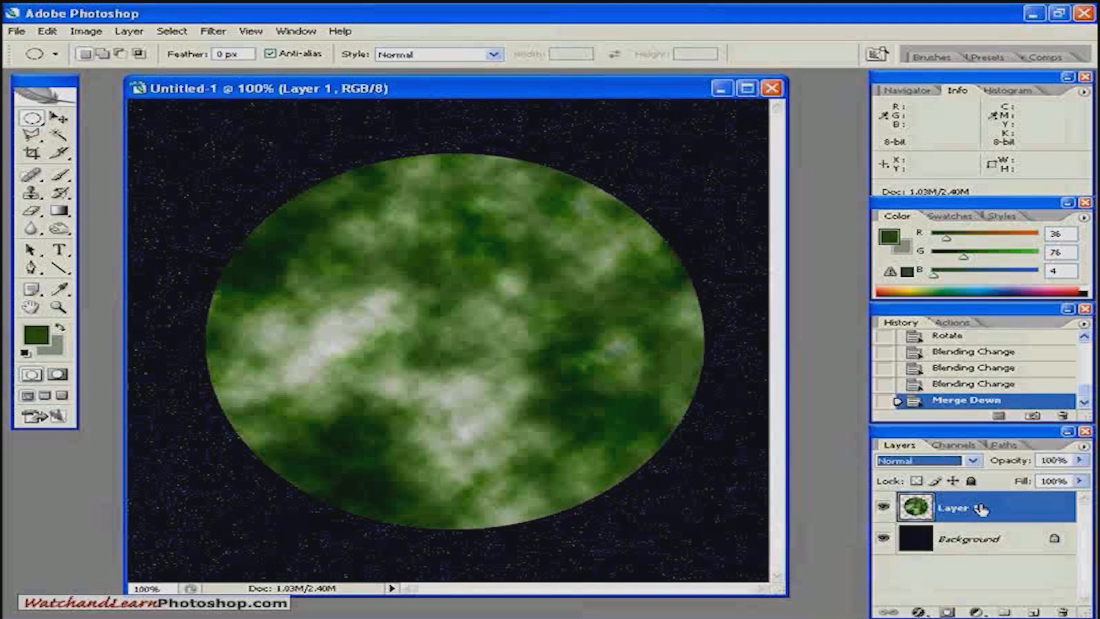
Load the planet's outline as a selection and apply the Spherize filter in Normal mode at the maximum amount
left_click(916, 506, "ctrl")
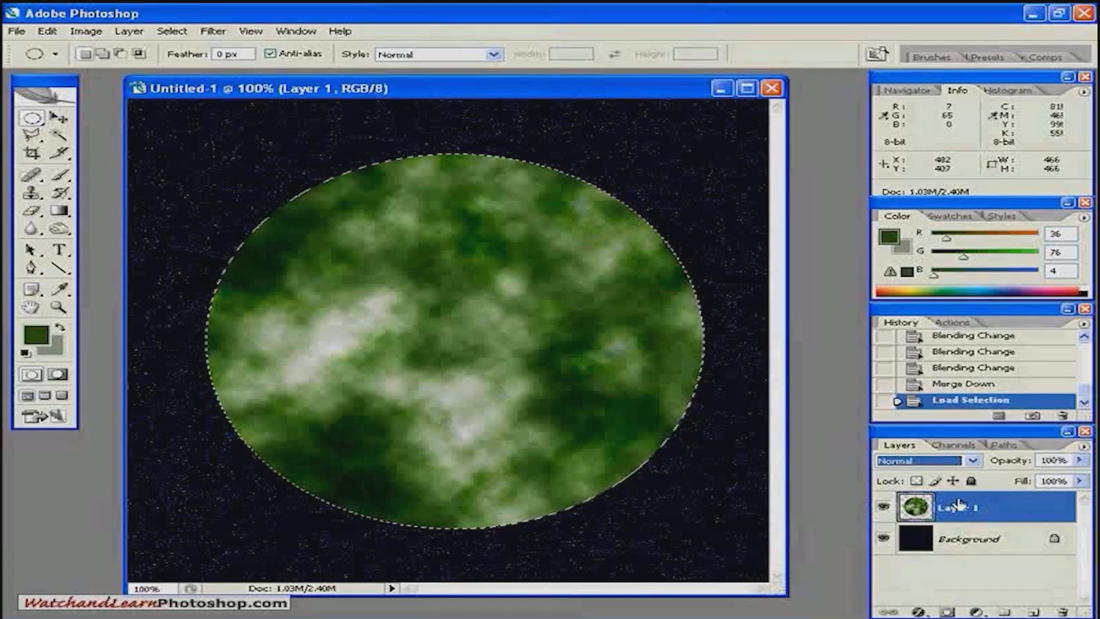
left_click(213, 33)
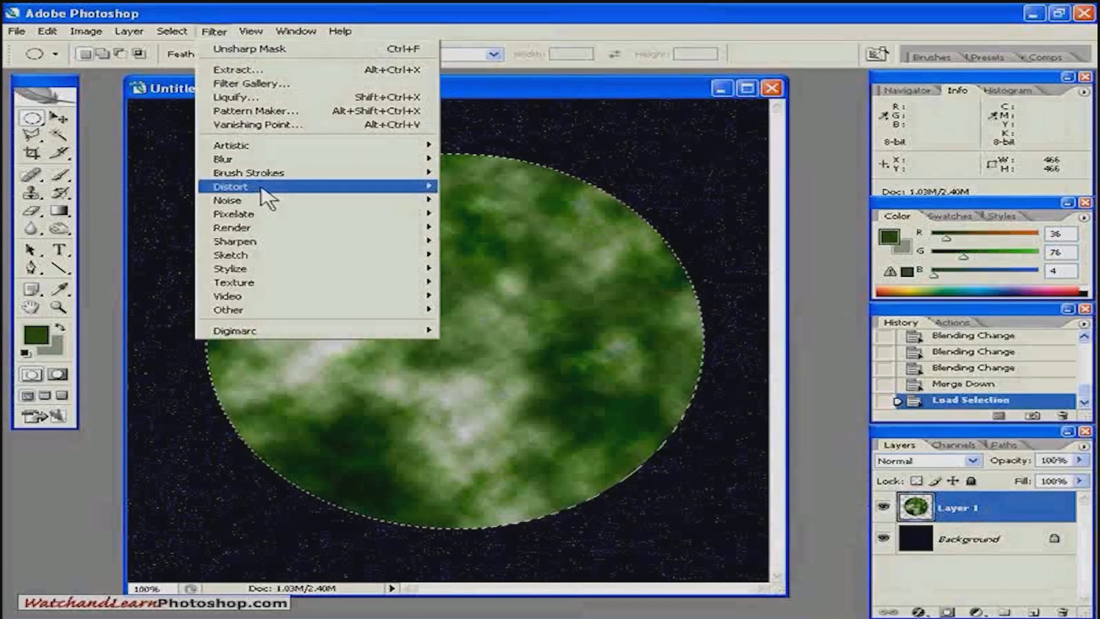
mouse_move(268, 195)
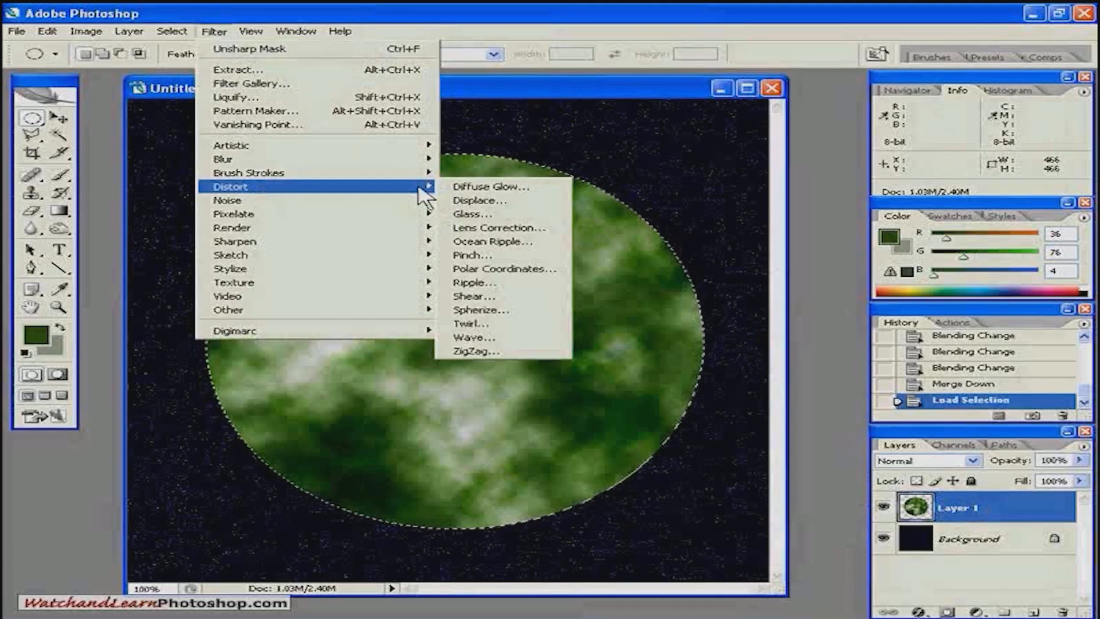
left_click(484, 310)
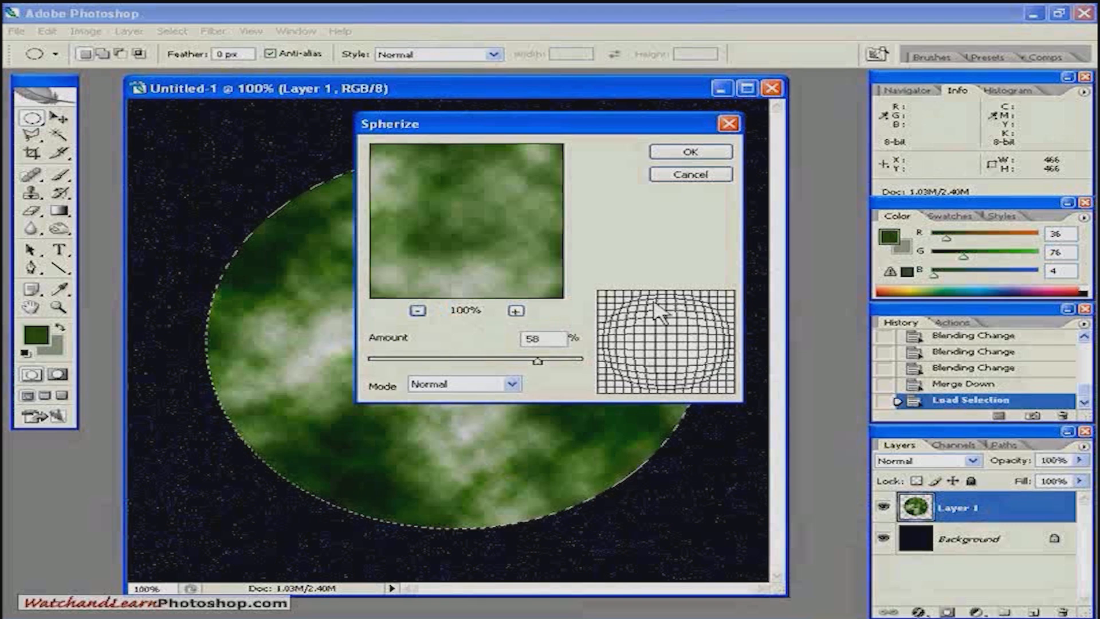
left_click_drag(538, 360, 595, 364)
left_click(687, 161)
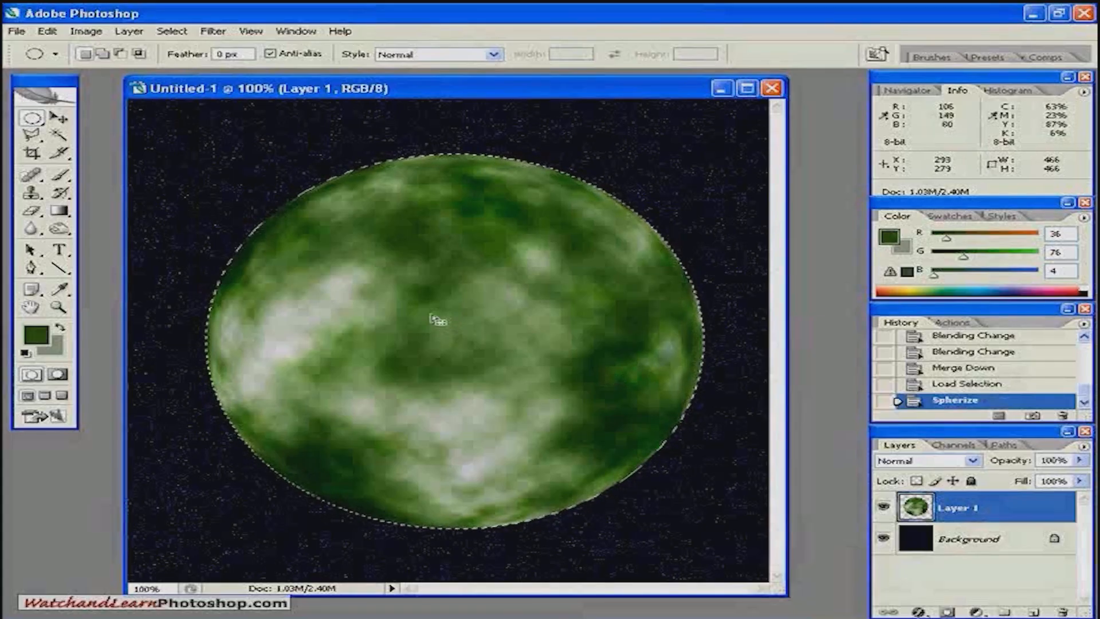
Apply Spherize to the planet a second time at 51% and clear the selection
left_click(215, 33)
mouse_move(380, 189)
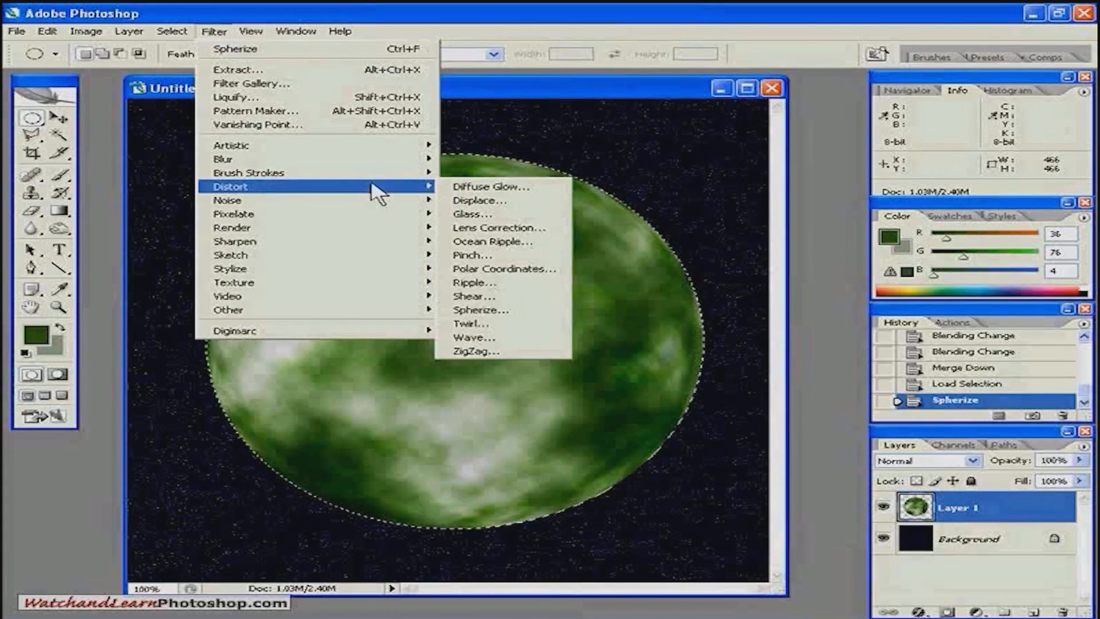
left_click(488, 311)
left_click_drag(580, 361, 530, 361)
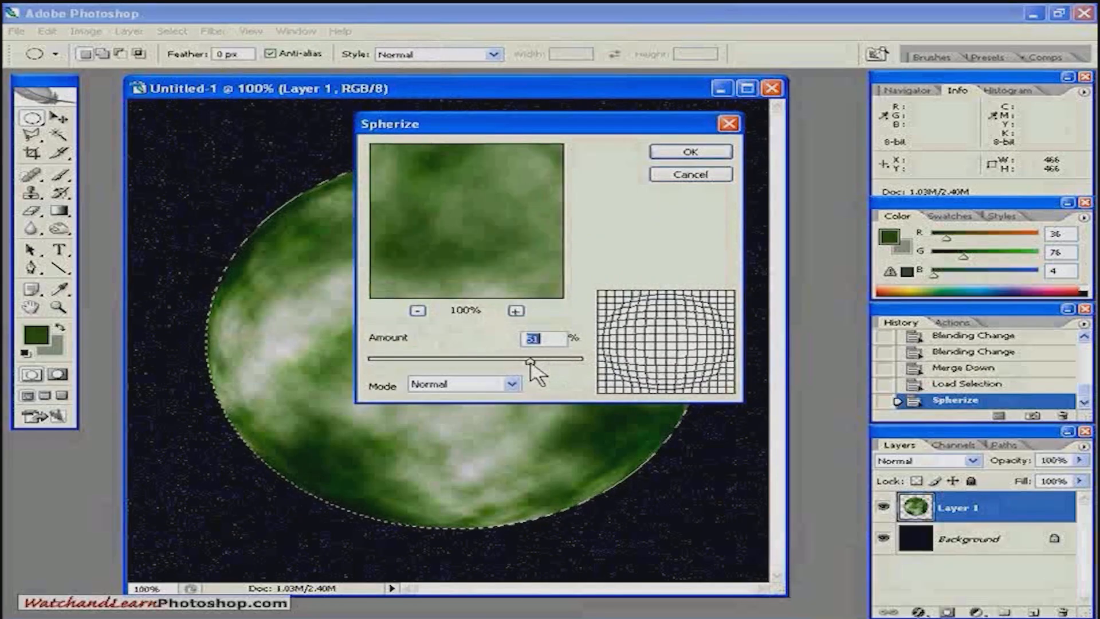
left_click(689, 151)
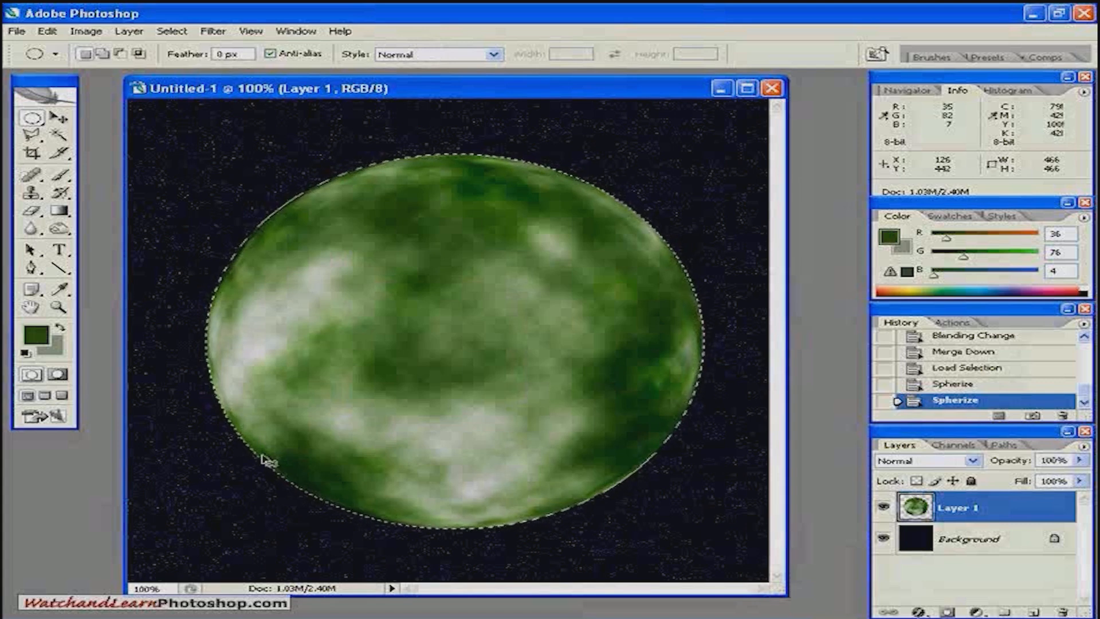
key("ctrl+d")
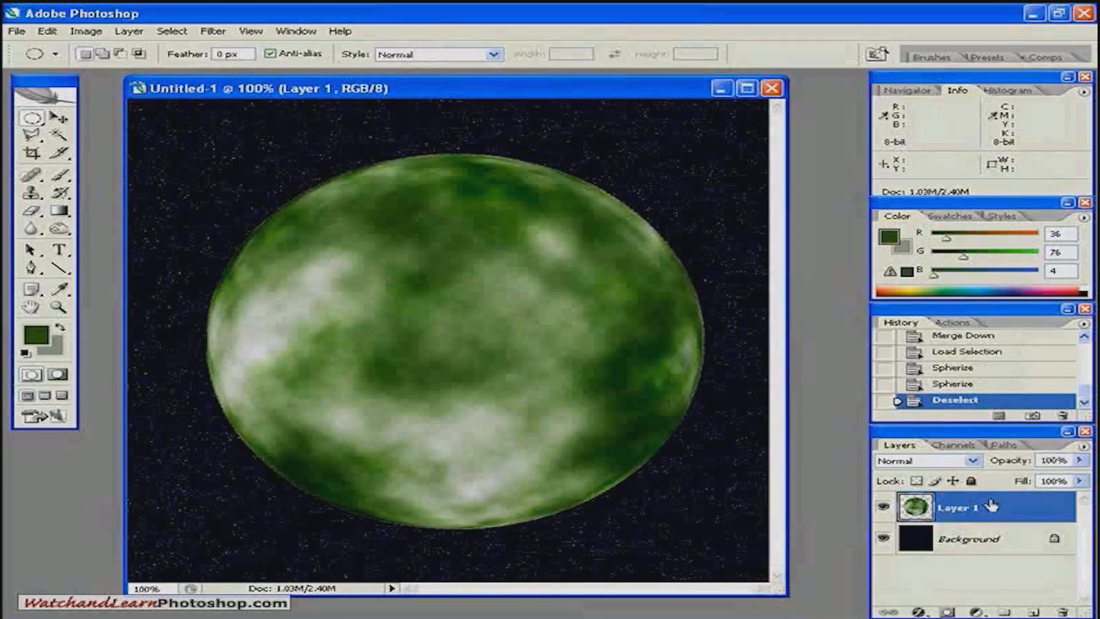
Open Lighting Effects for Layer 1 with the Default Spotlight, centre it over the planet and aim it from the upper left
left_click(212, 33)
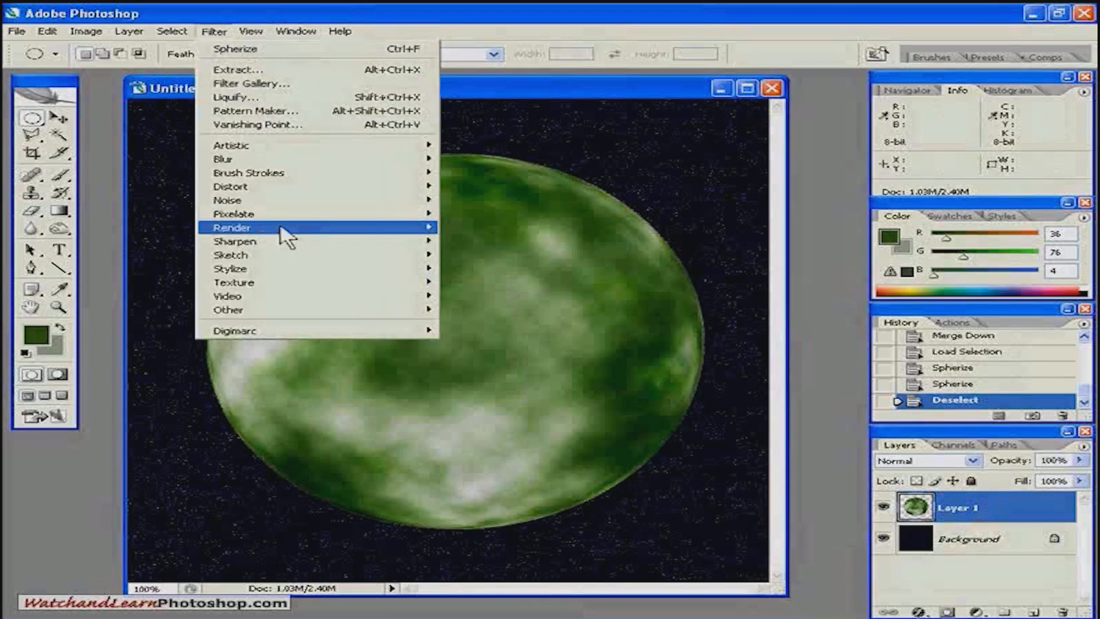
mouse_move(285, 235)
left_click(480, 282)
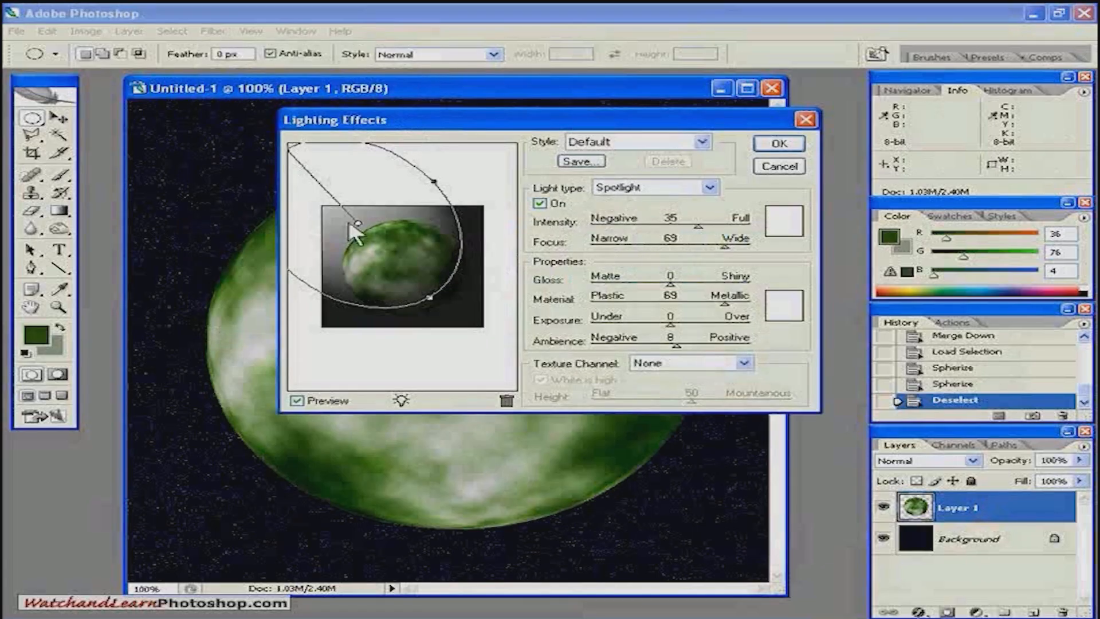
left_click_drag(374, 241, 389, 250)
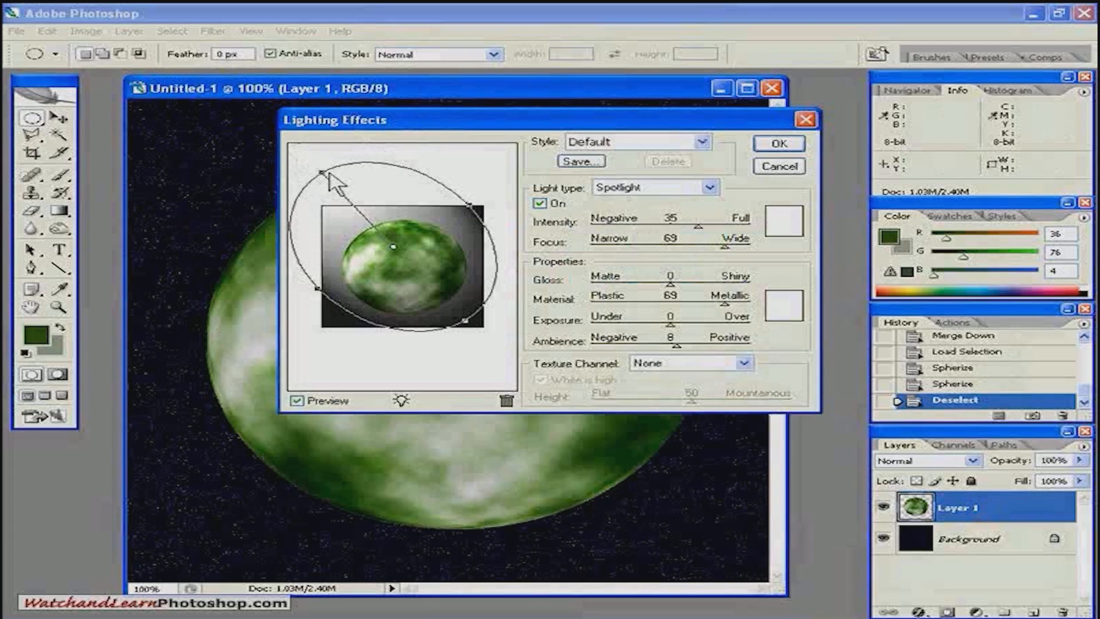
left_click_drag(322, 173, 518, 201)
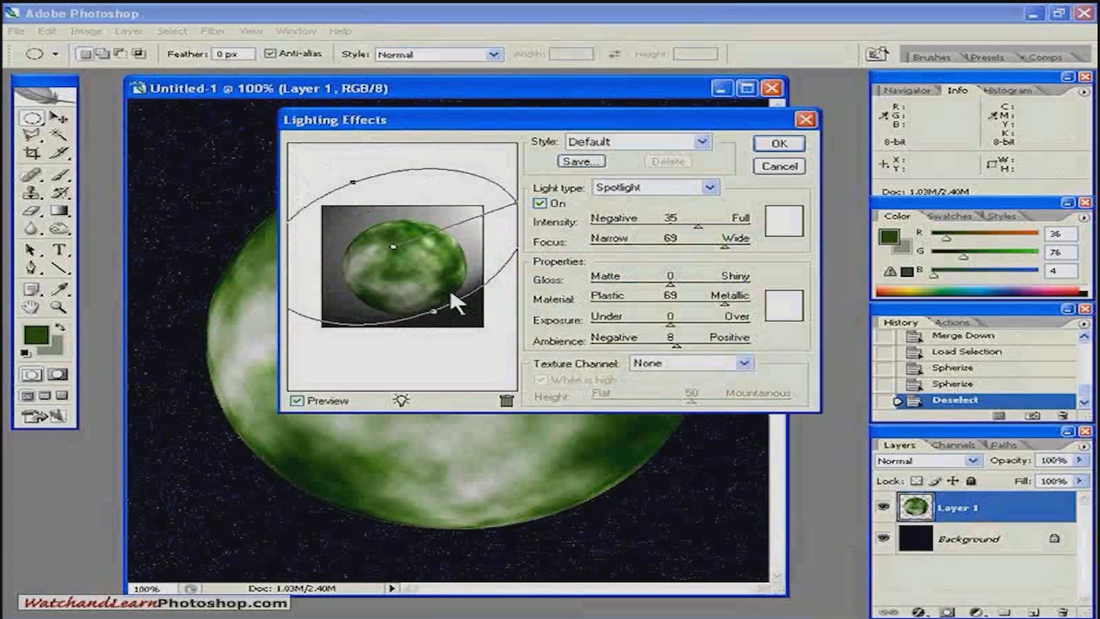
left_click_drag(518, 209, 326, 183)
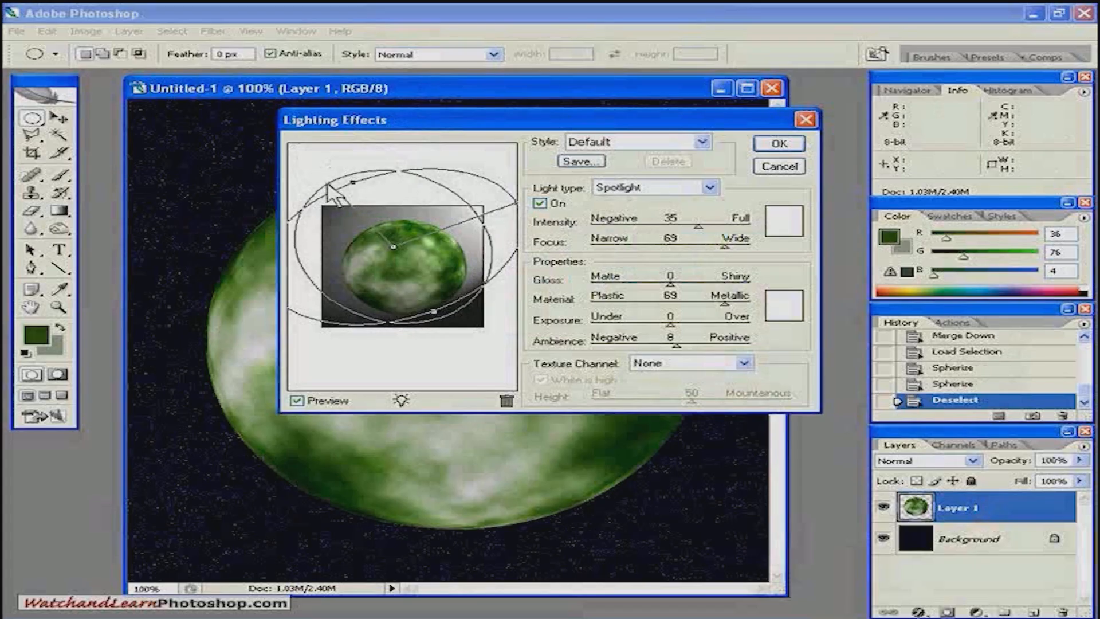
Shift the spotlight toward the planet's upper-left edge, narrow its ellipse so the lower right falls into shadow, and apply Lighting Effects
left_click_drag(384, 242, 367, 225)
left_click_drag(433, 290, 438, 293)
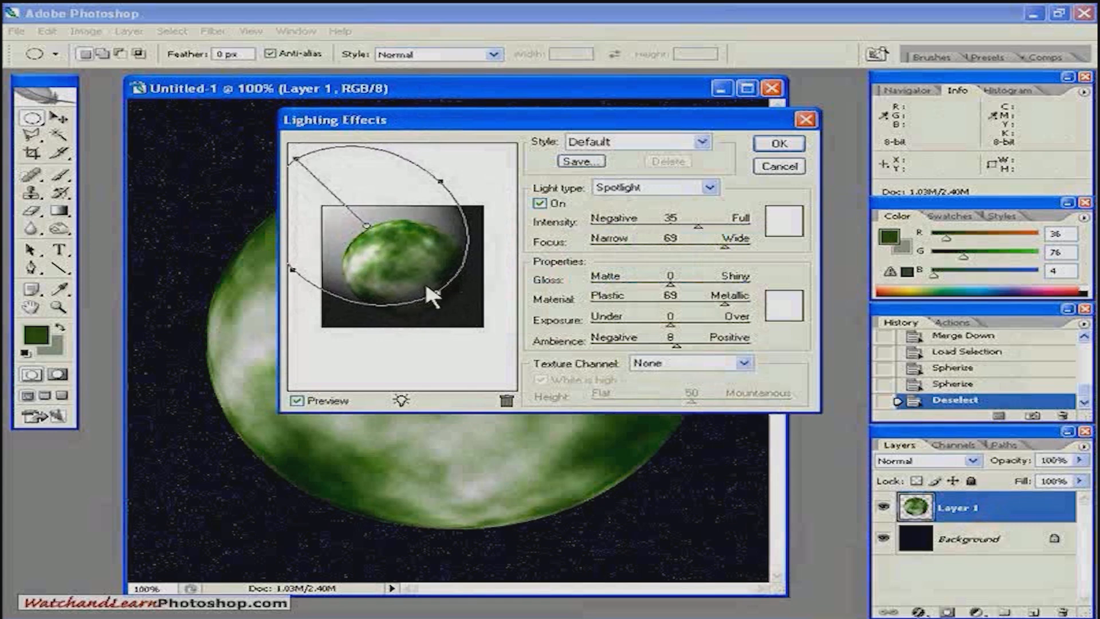
left_click_drag(294, 269, 302, 266)
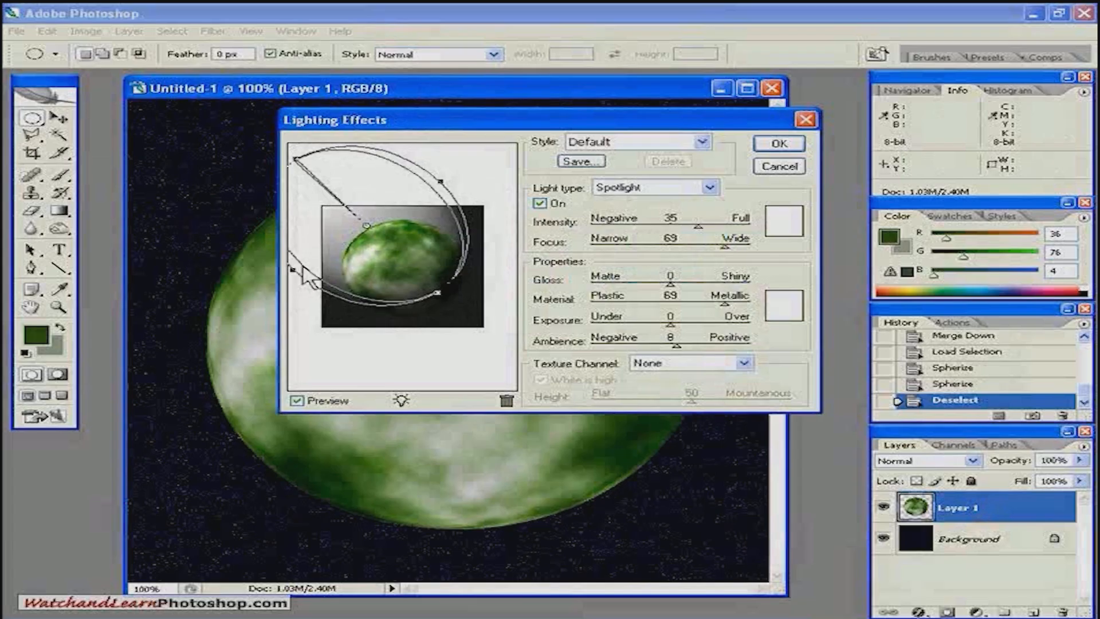
left_click_drag(440, 291, 446, 296)
left_click_drag(366, 226, 373, 236)
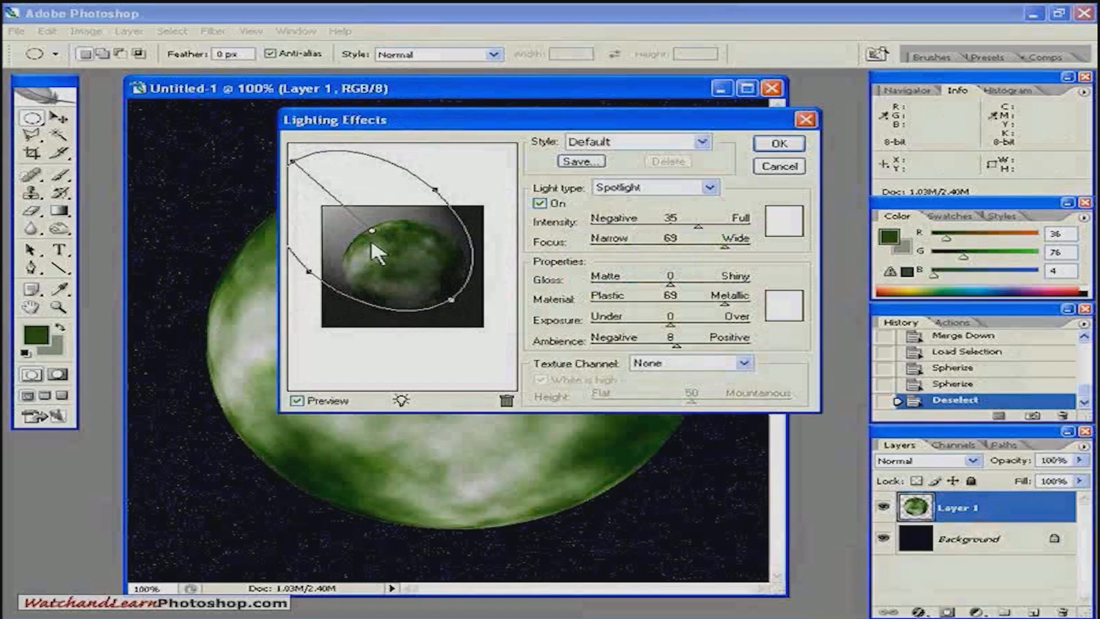
left_click_drag(435, 189, 436, 200)
left_click(777, 144)
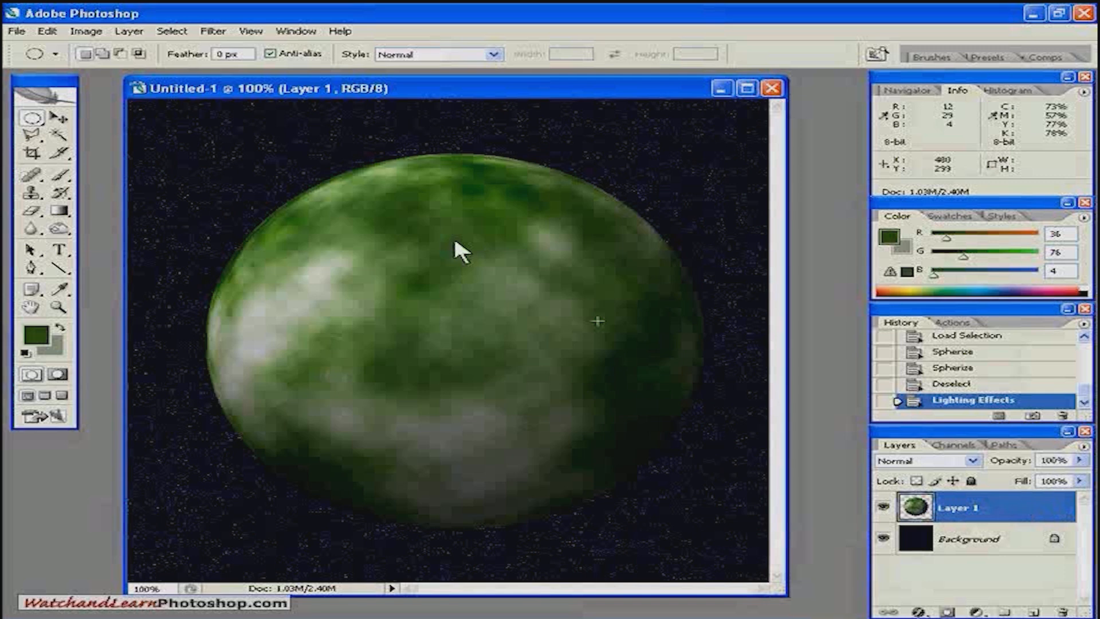
Add an Outer Glow to the planet layer with a size of 35 px and opacity of about 49%
left_click(129, 32)
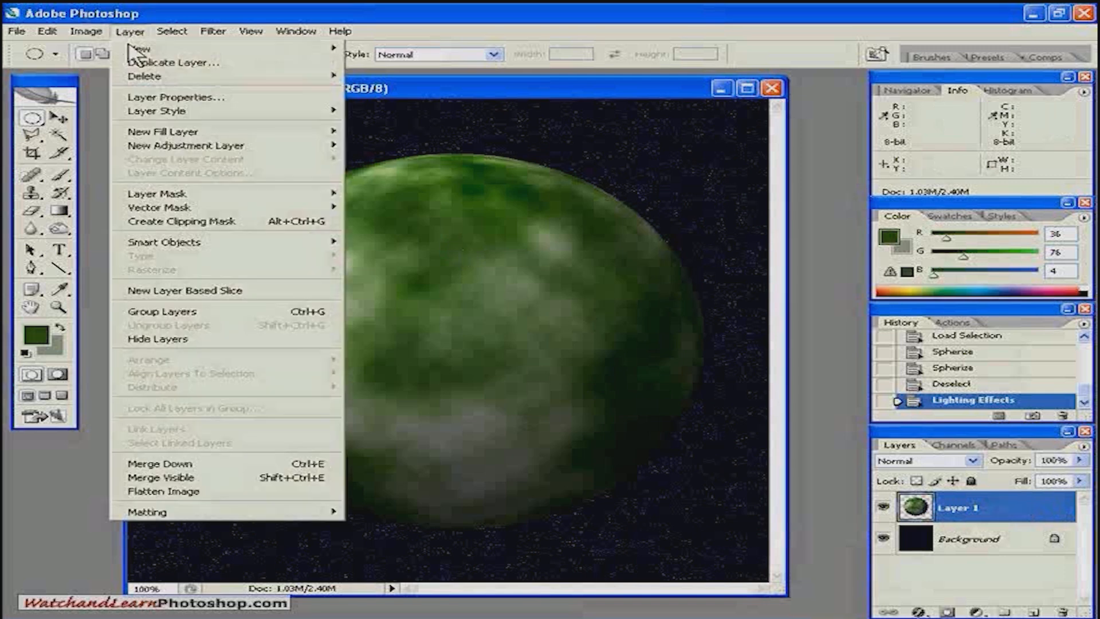
mouse_move(335, 111)
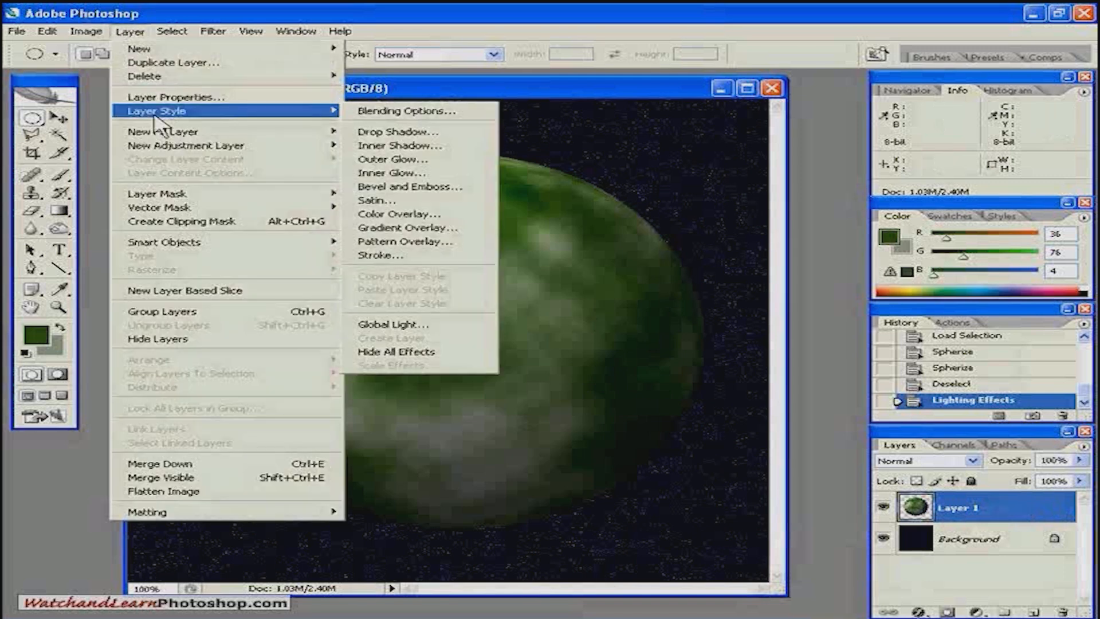
left_click(374, 161)
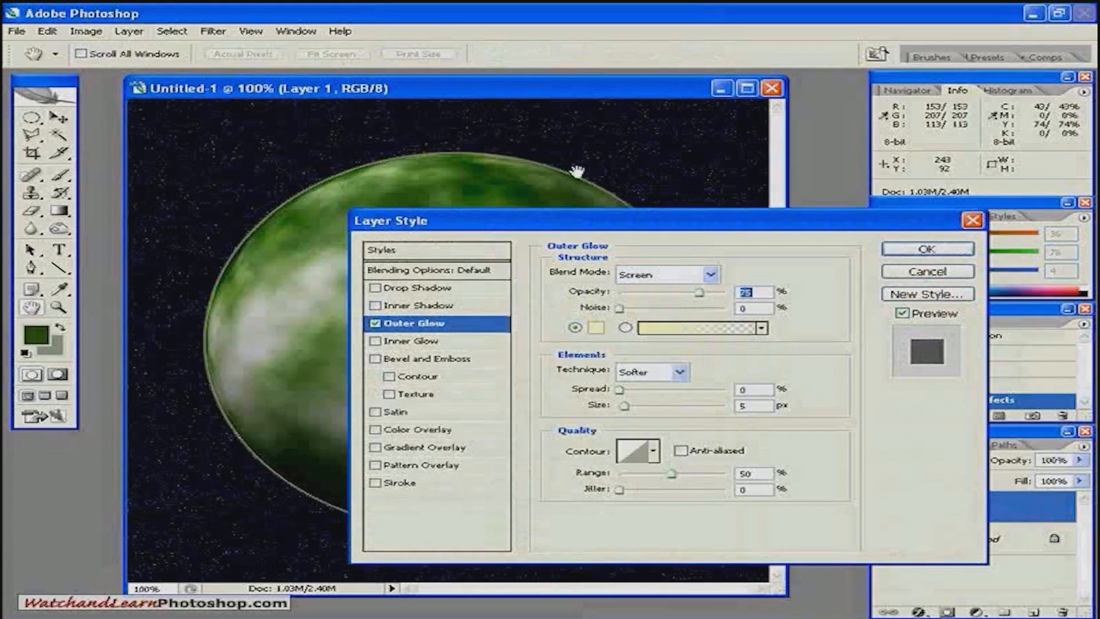
left_click_drag(607, 223, 701, 217)
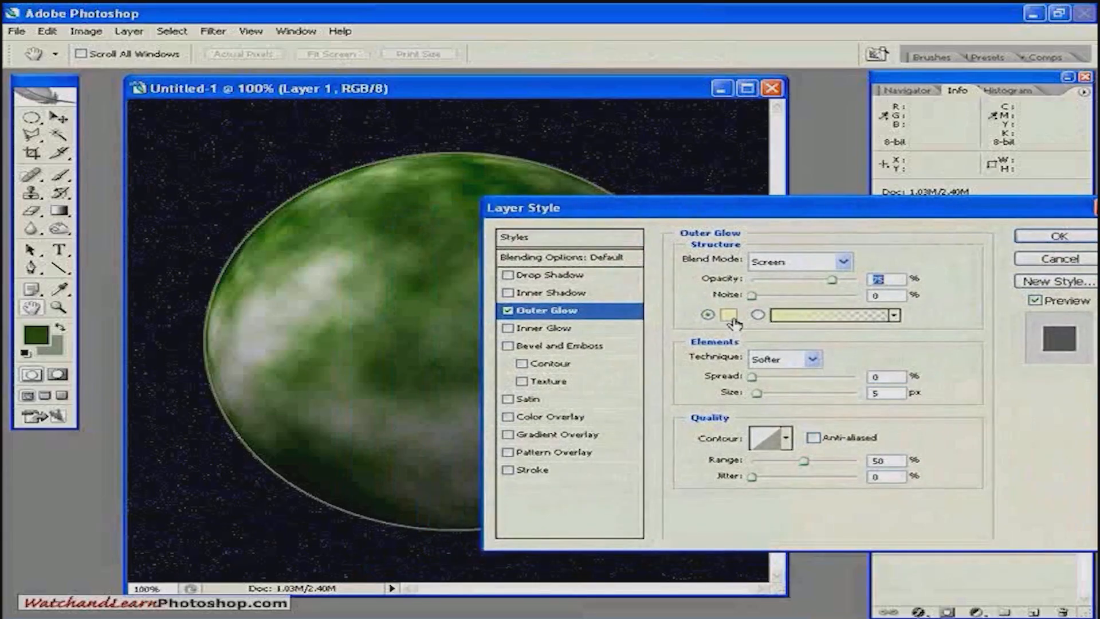
left_click_drag(756, 393, 772, 394)
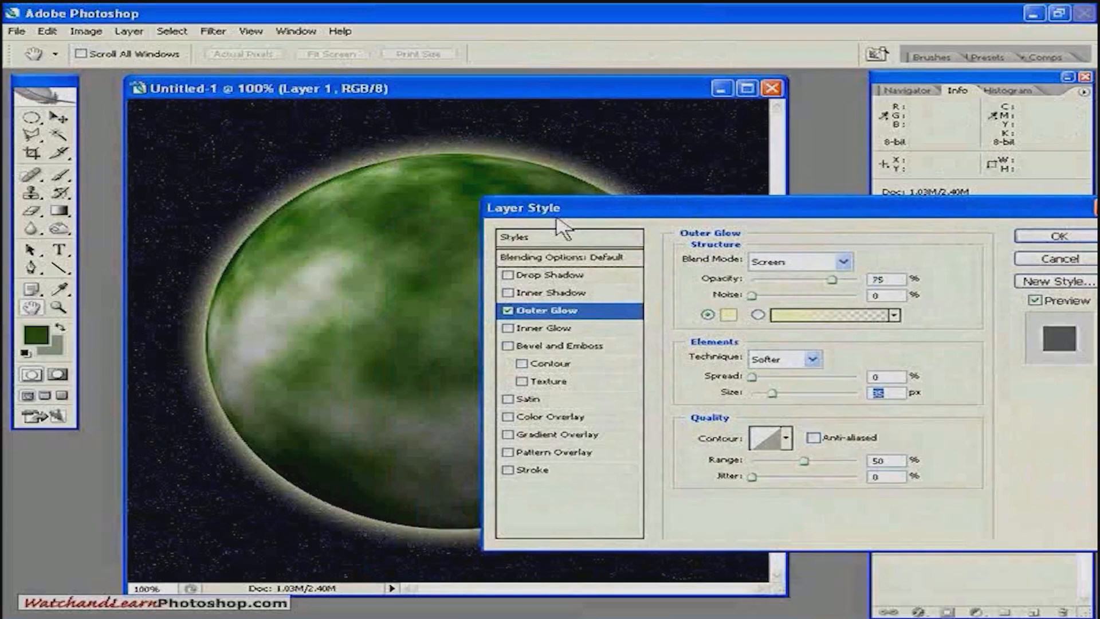
left_click_drag(832, 281, 804, 282)
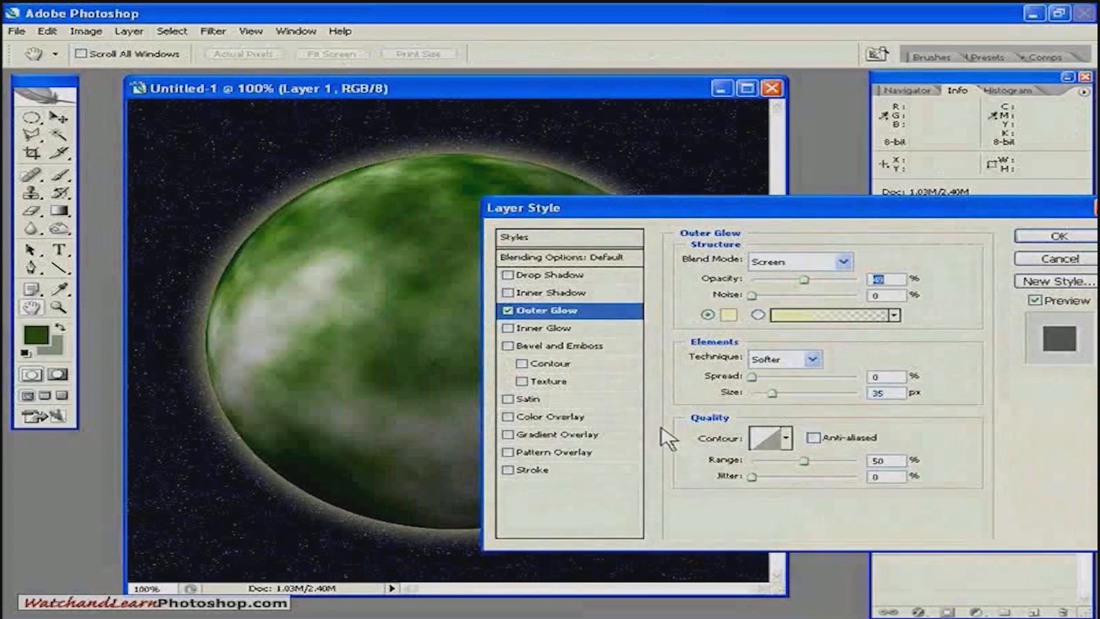
Add an edge Inner Glow with a size of about 43 px, lower its opacity, and apply the planet's layer style
left_click_drag(579, 216, 676, 211)
left_click_drag(825, 212, 648, 215)
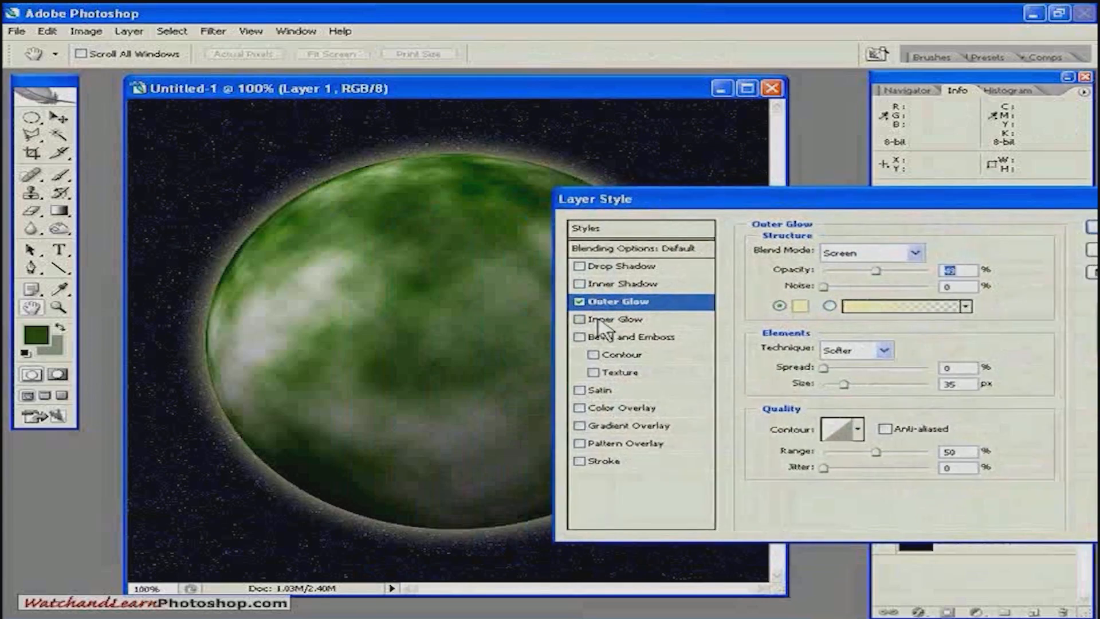
left_click(597, 320)
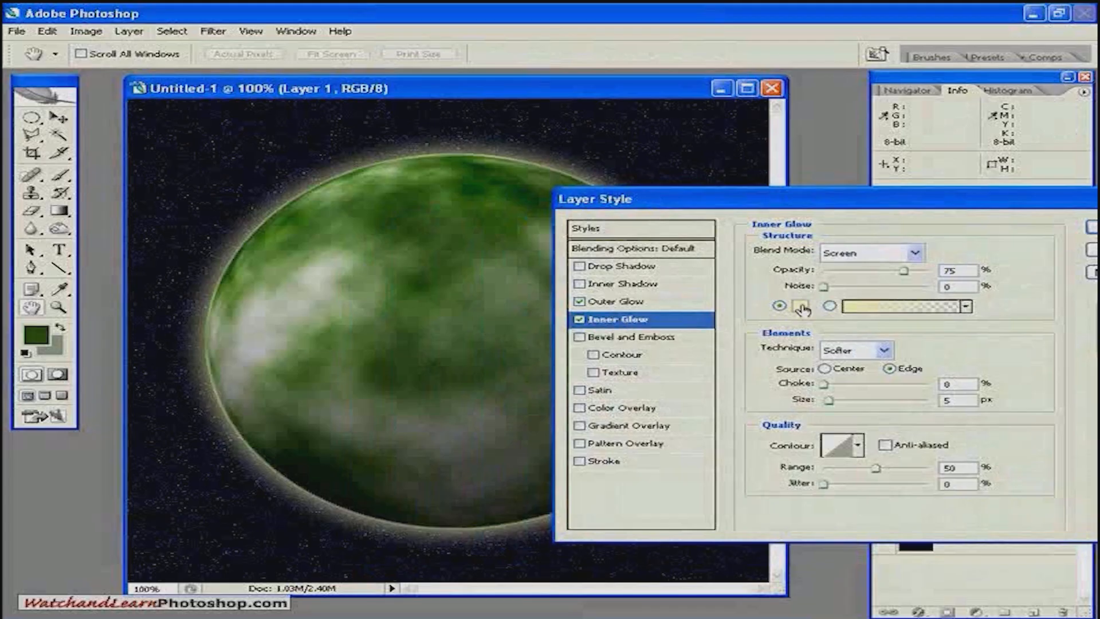
left_click_drag(829, 400, 846, 401)
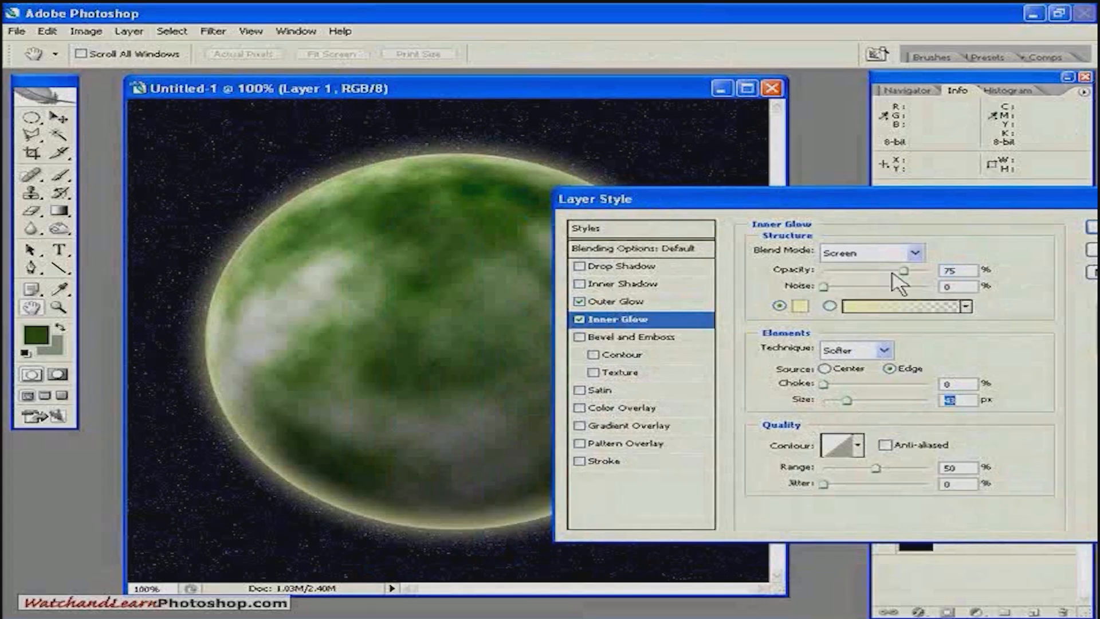
left_click_drag(904, 272, 865, 272)
left_click_drag(754, 200, 639, 207)
left_click(1034, 234)
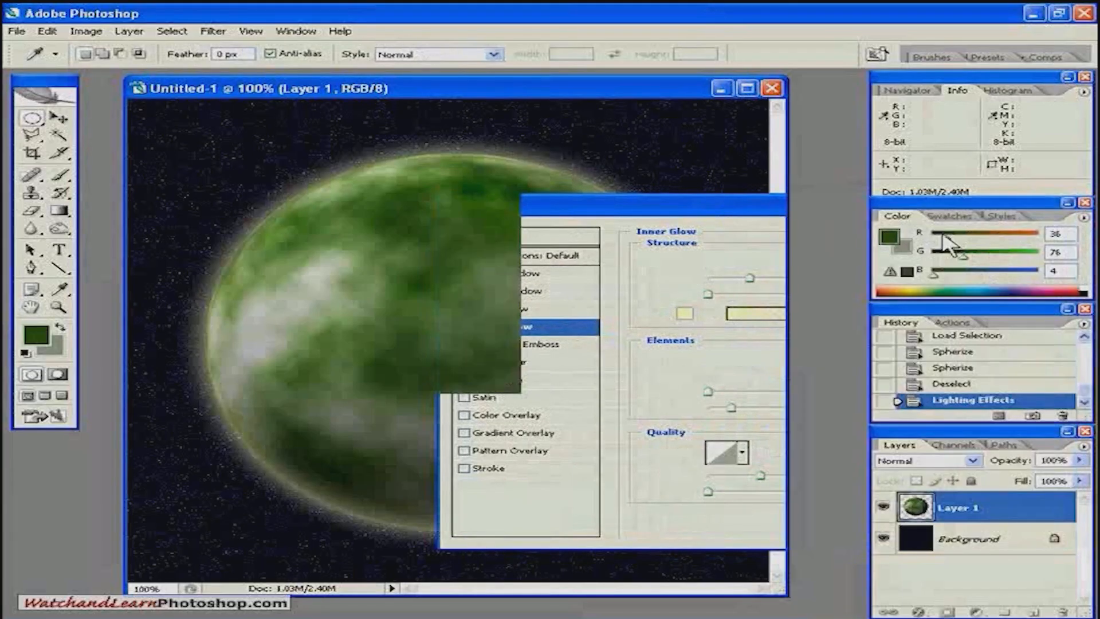